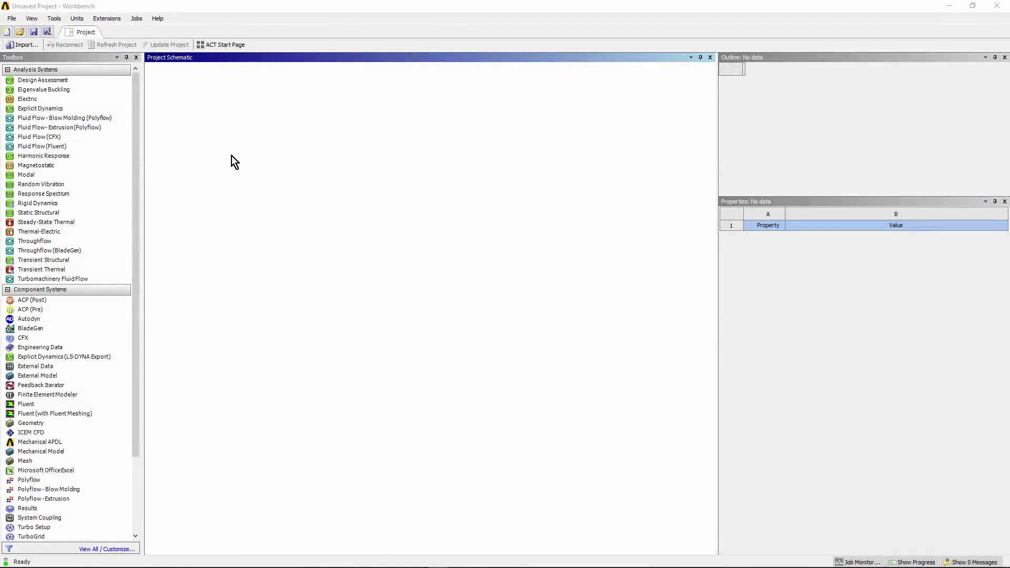
Step: Add a Static Structural system and link a Modal system to its Model cell
left_click_drag(50, 213, 206, 109)
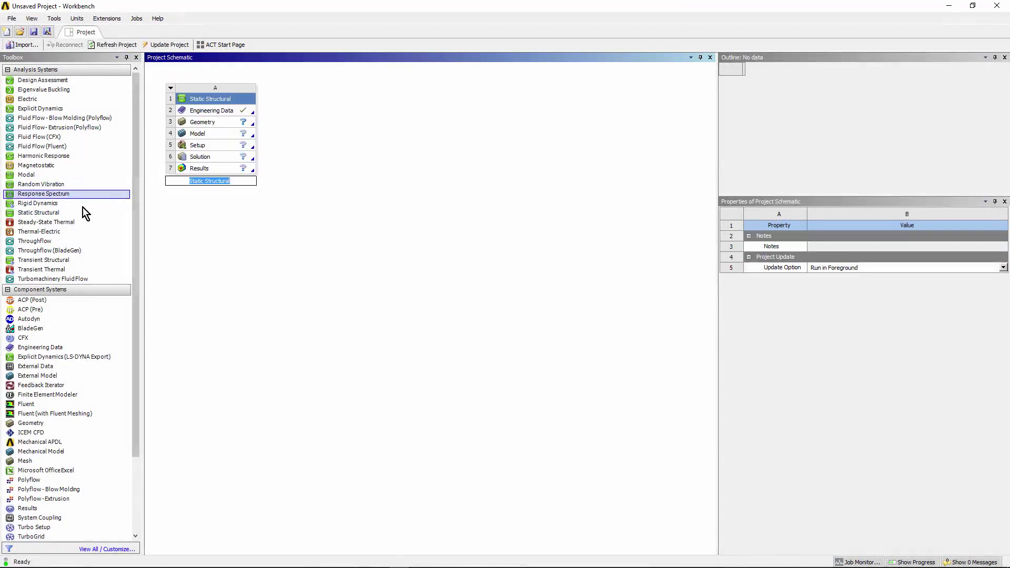
mouse_move(36, 174)
left_mouse_down()
mouse_move(104, 176)
mouse_move(219, 132)
left_mouse_up()
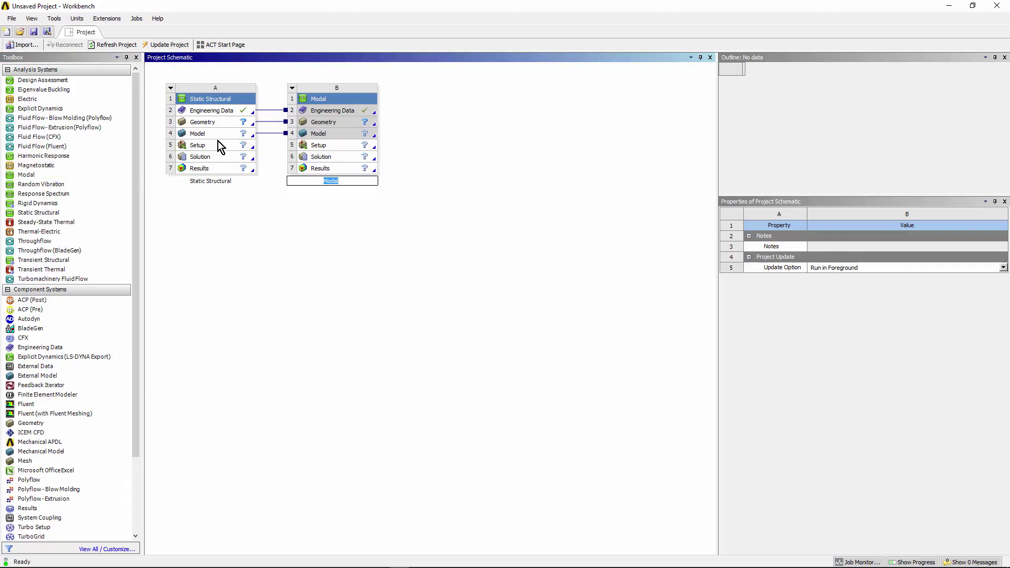
left_click(211, 120)
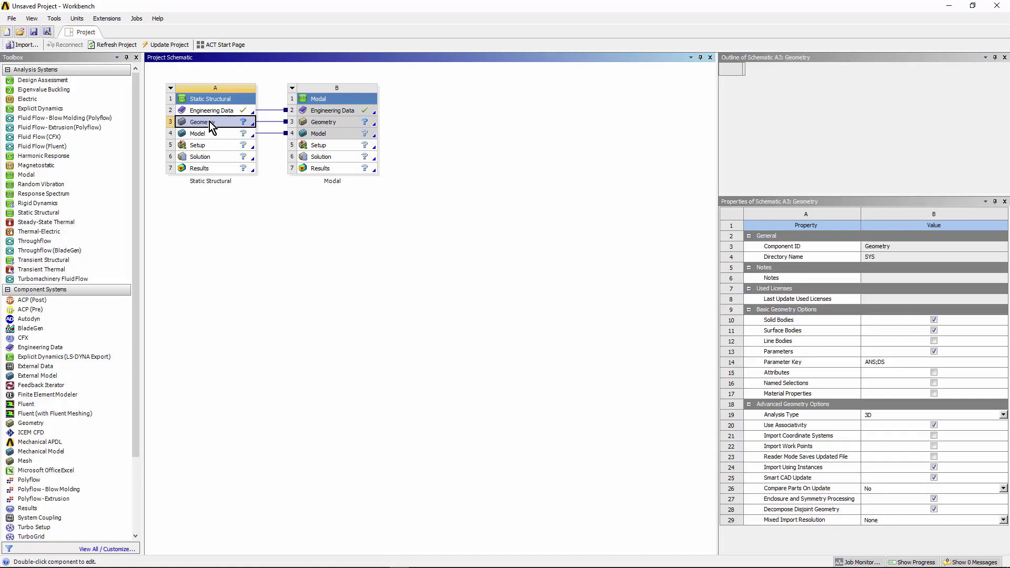
Step: Import simple_sector.stp as the structural geometry and edit the model in Mechanical
right_click(211, 125)
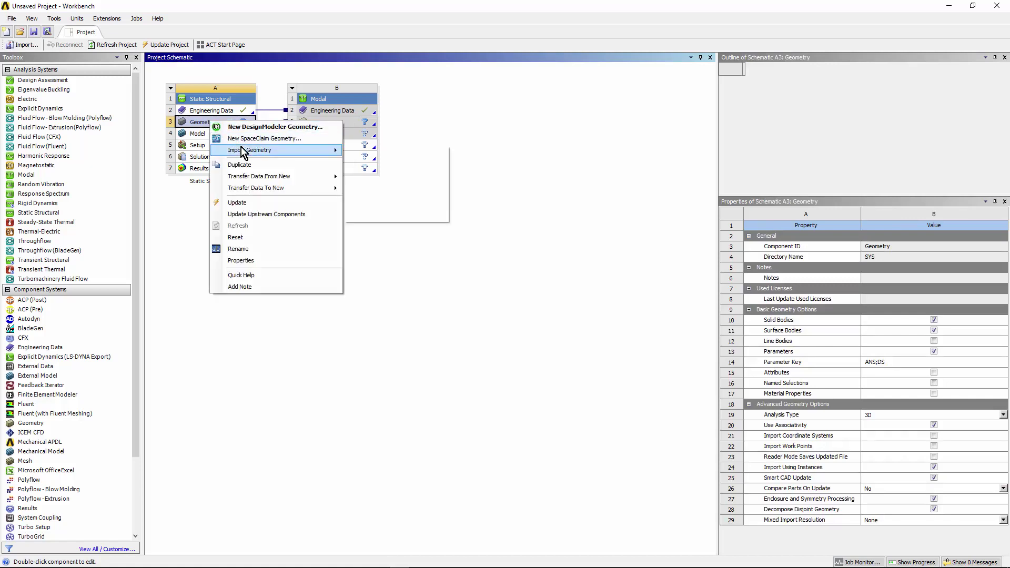
mouse_move(249, 151)
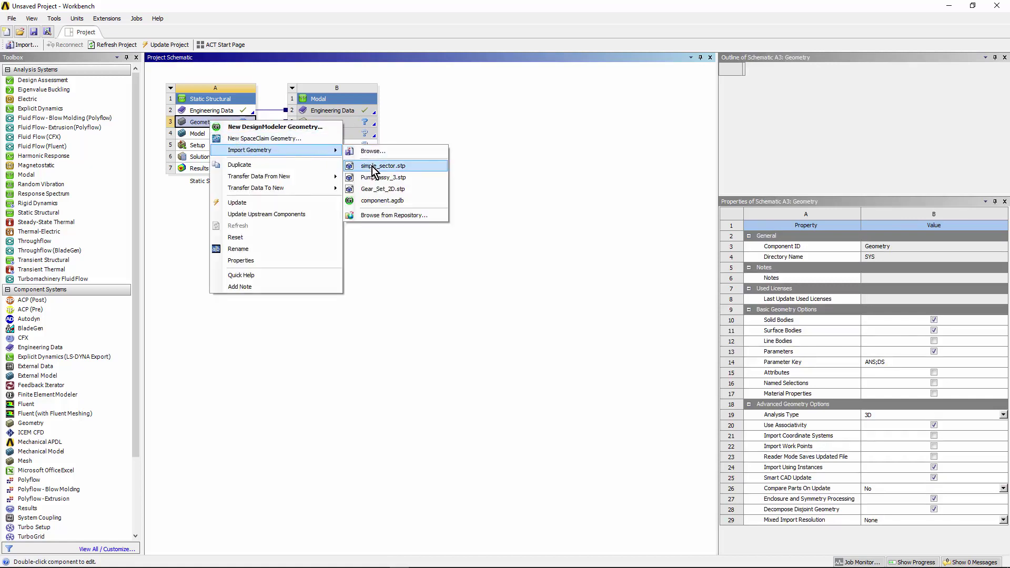
left_click(375, 167)
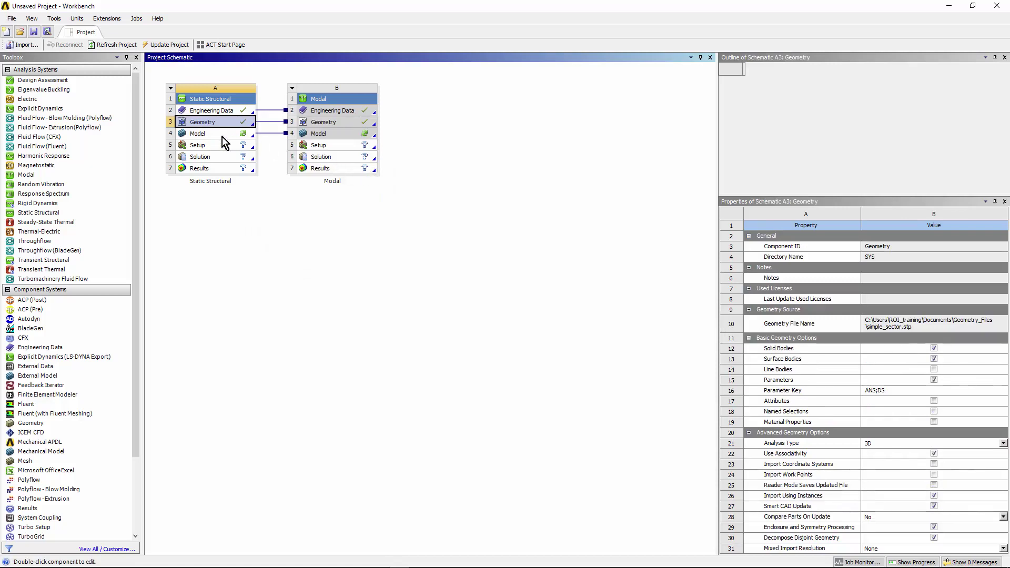
left_click(207, 134)
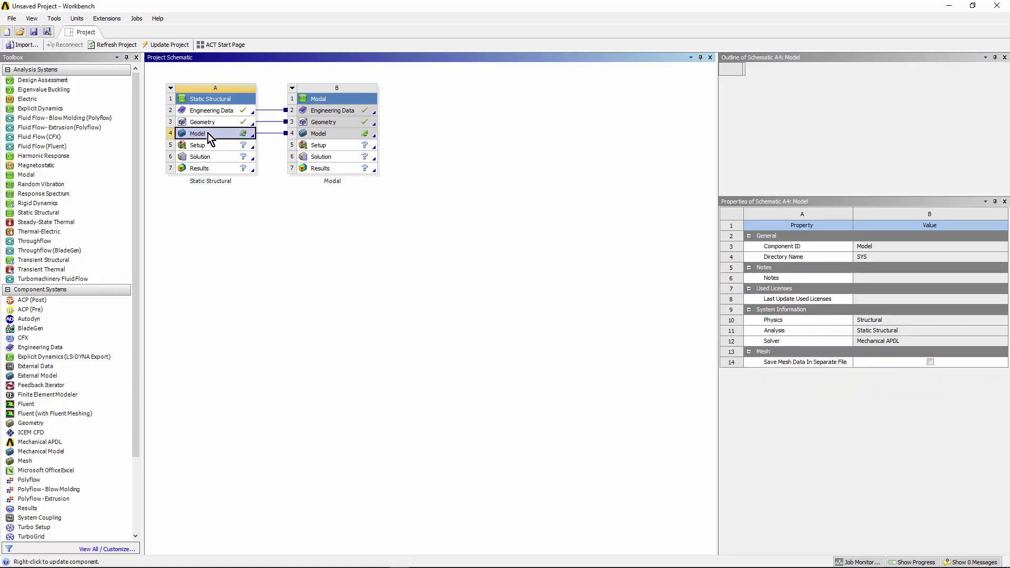
right_click(208, 133)
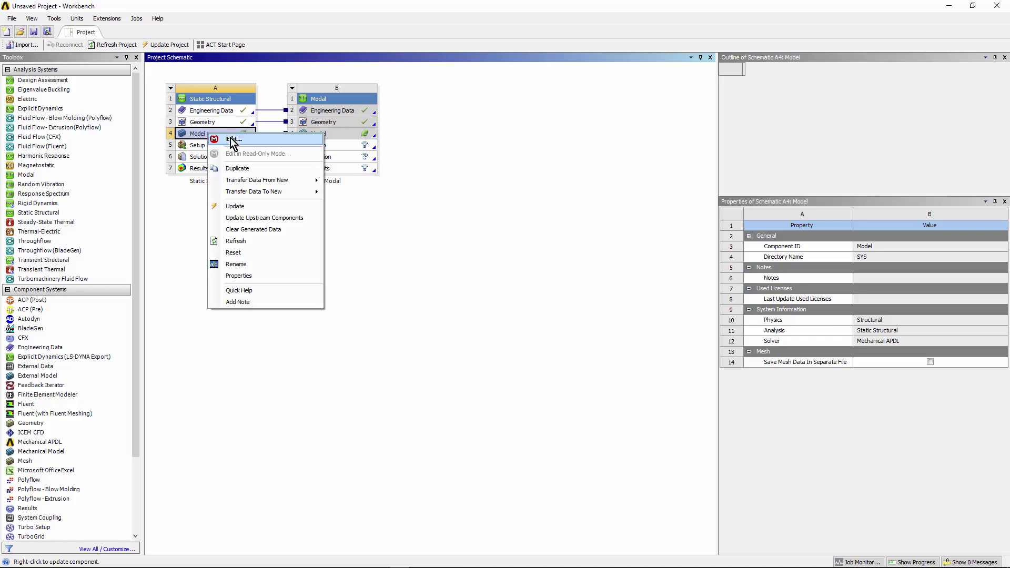
left_click(244, 147)
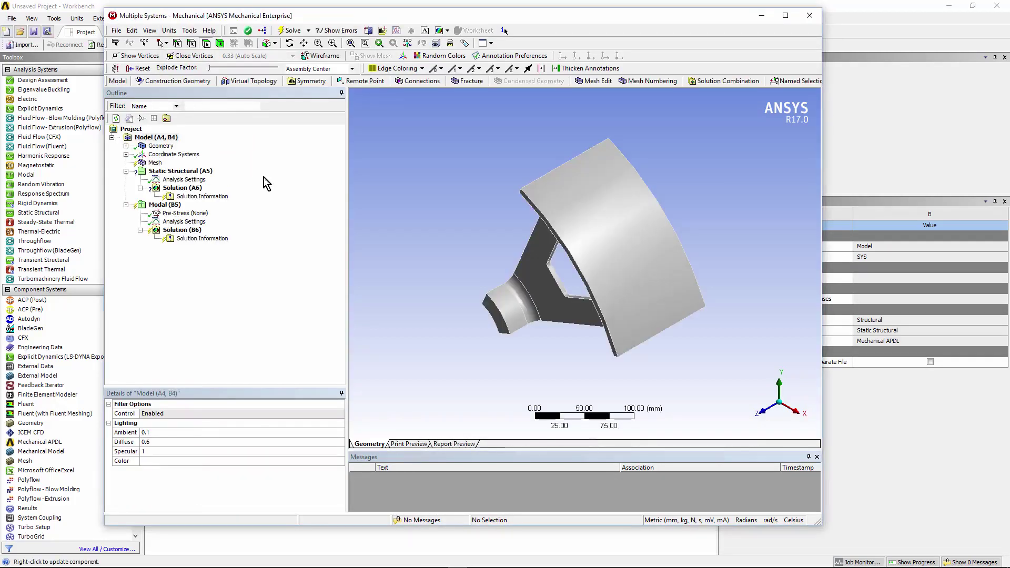
Step: Orbit the loaded wheel sector to inspect it from another side
mouse_move(462, 348)
middle_mouse_down()
mouse_move(533, 264)
mouse_move(542, 271)
middle_mouse_up()
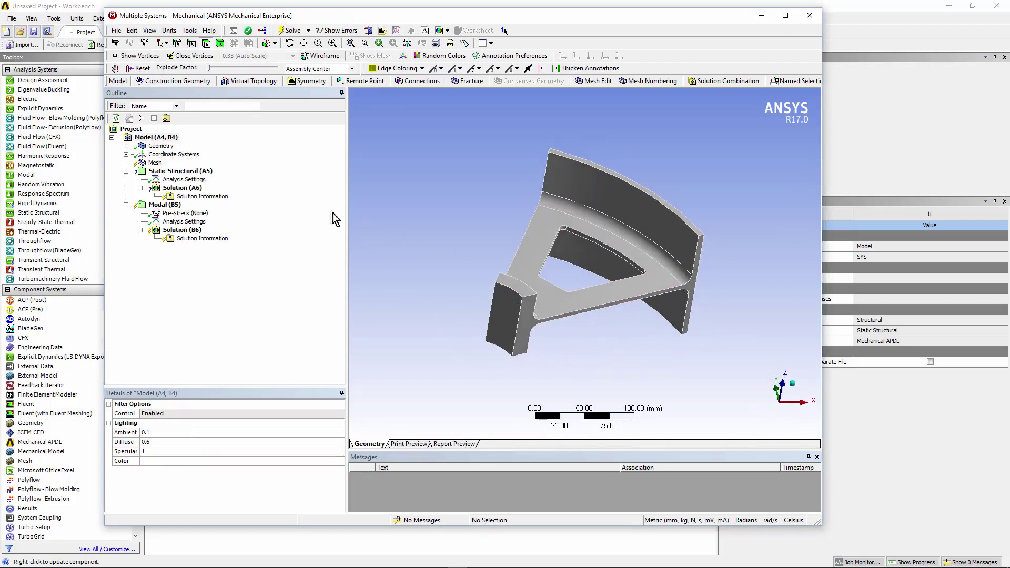
Step: Insert a new coordinate system named 'Cylindrical Coordinate System'
left_click(169, 154)
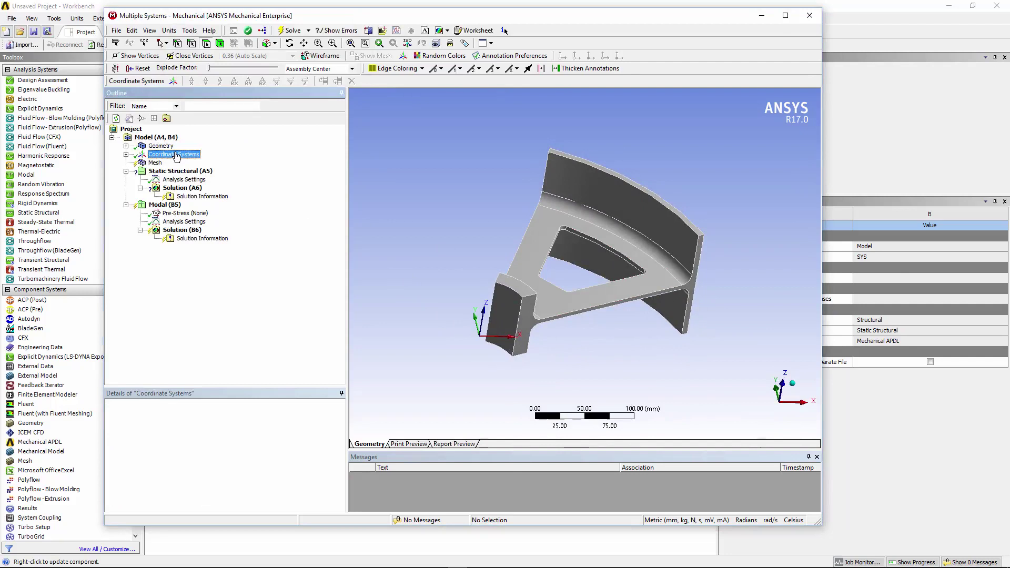
right_click(175, 156)
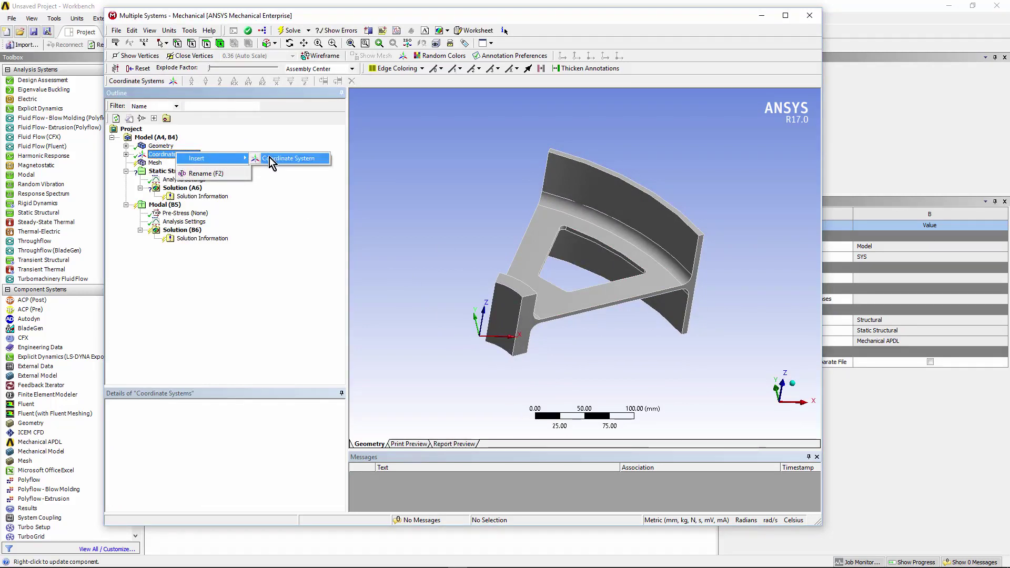
left_click(270, 158)
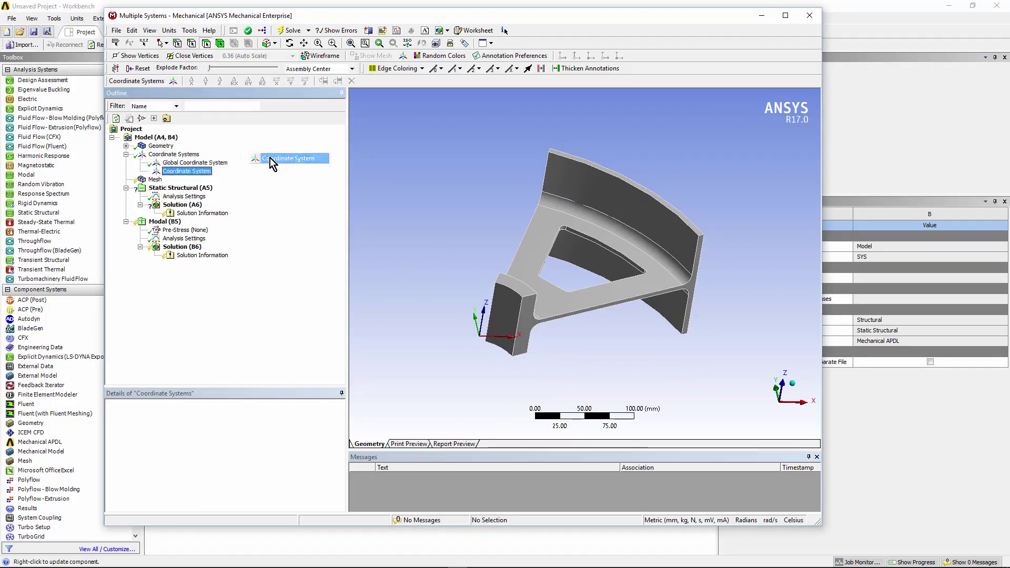
left_click(215, 180)
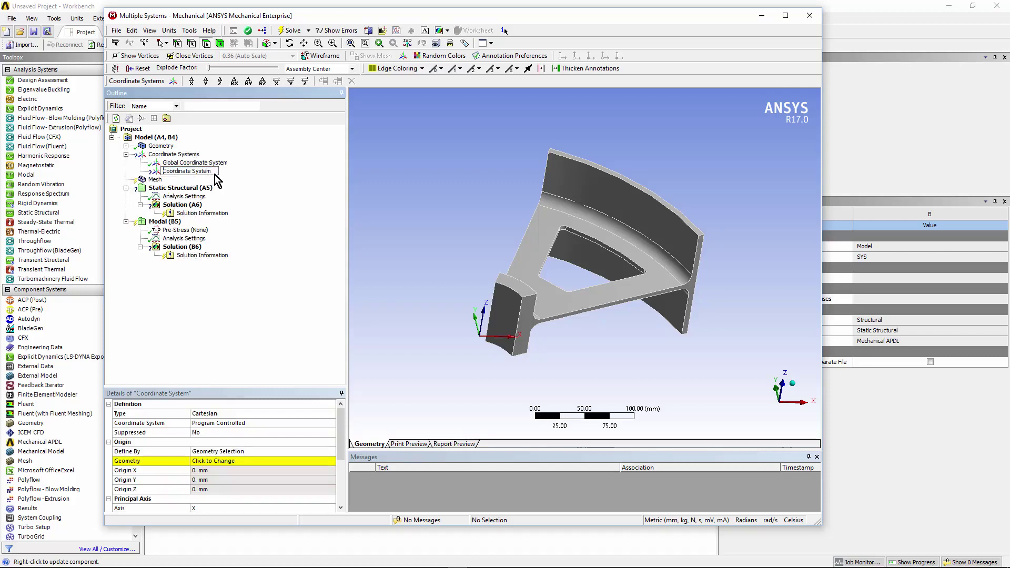
type("Cy")
type("lindrical")
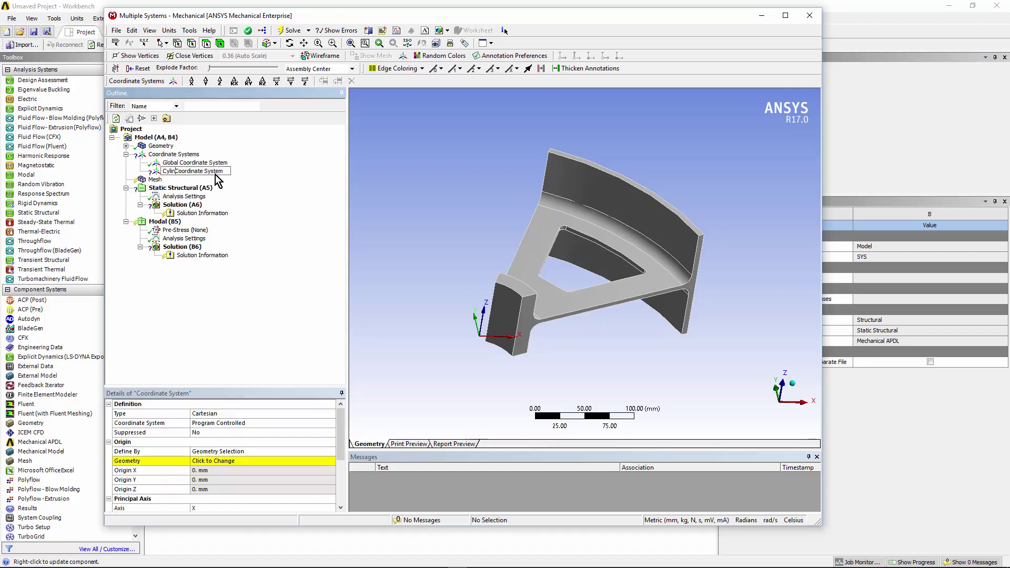
key("Return")
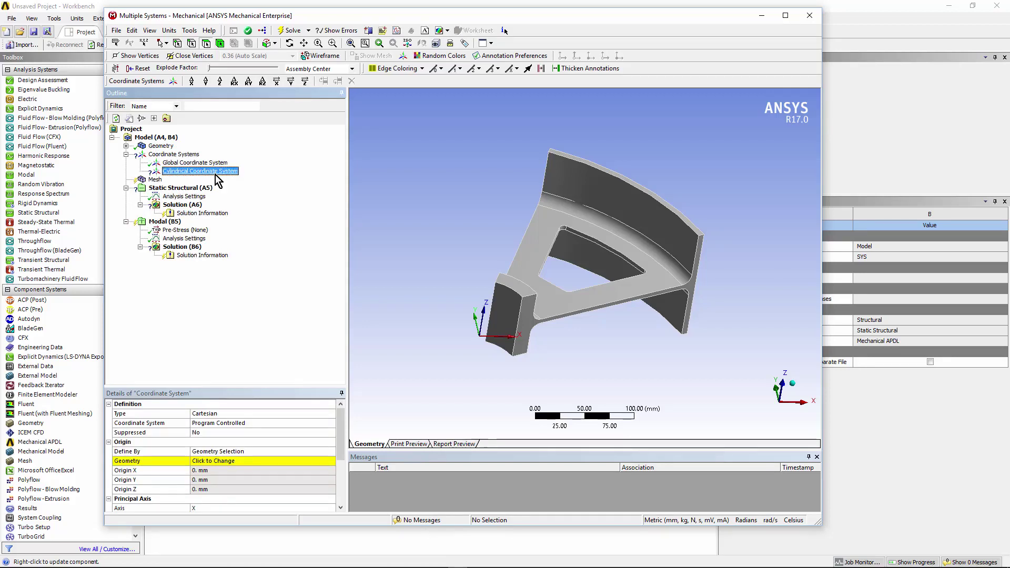
Step: Make the coordinate system Cylindrical with its origin on the curved hub face
left_click(332, 416)
left_click(228, 434)
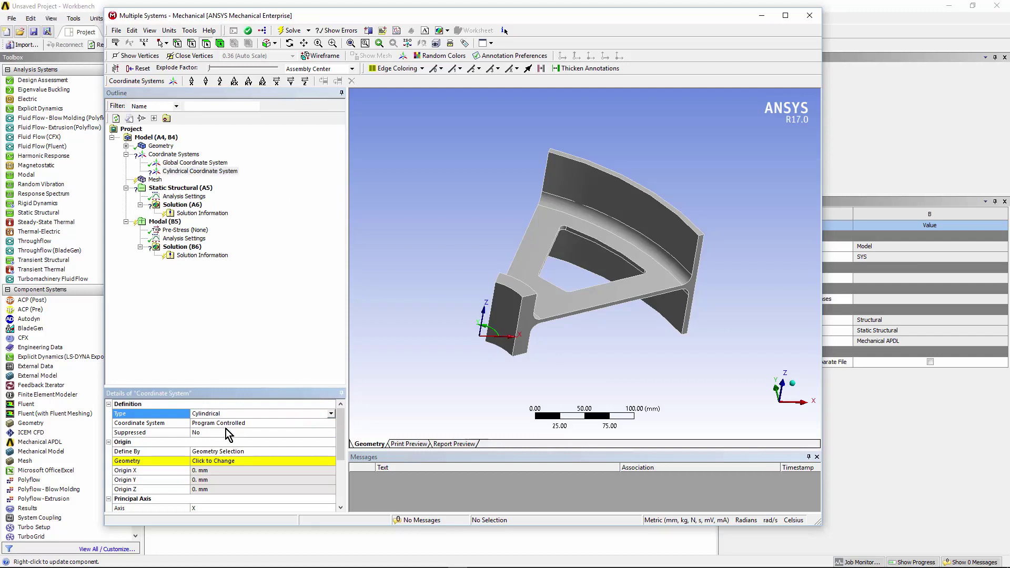
left_click(225, 461)
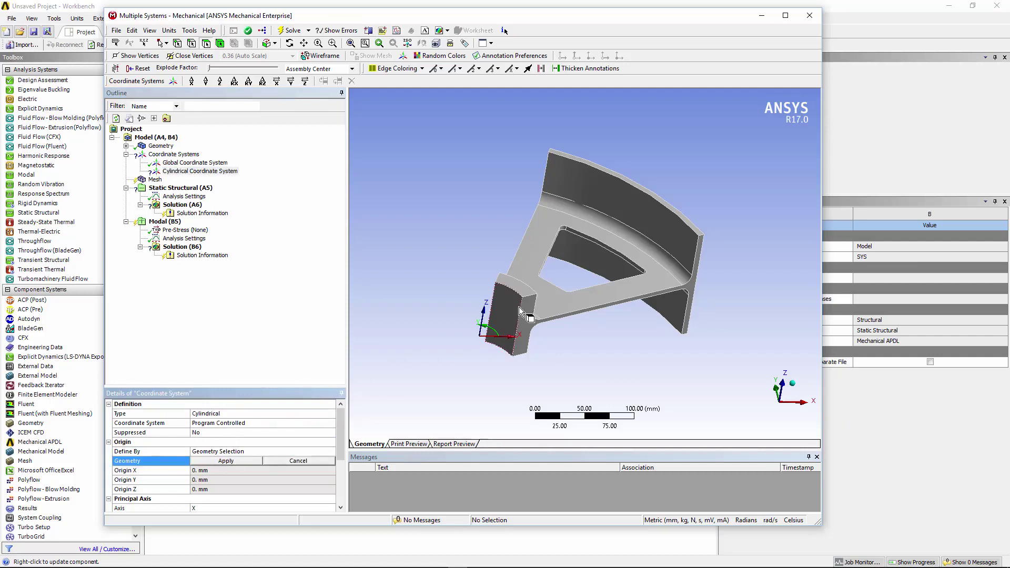
left_click(517, 311)
left_click(216, 461)
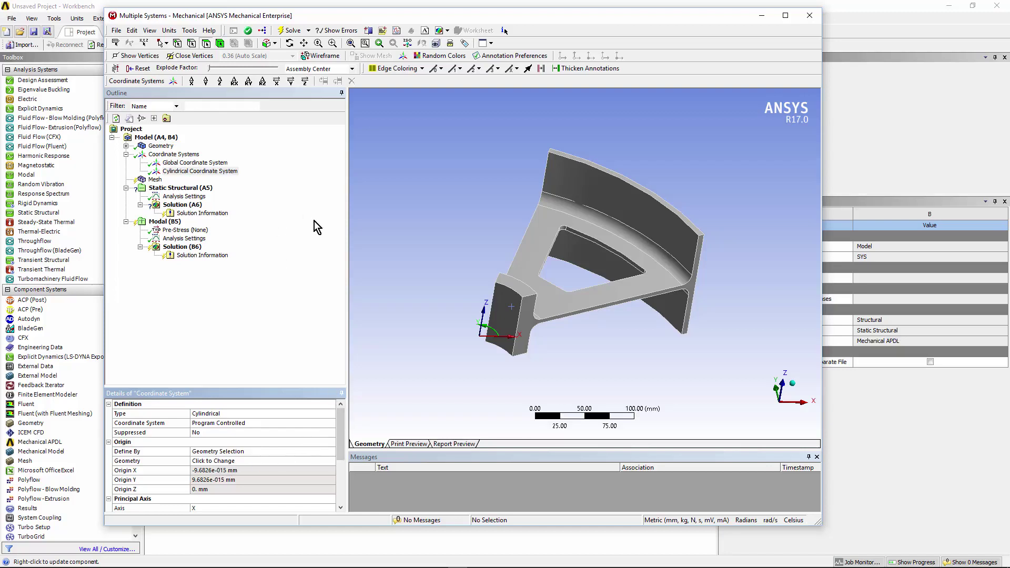
left_click(157, 138)
Step: Insert a Symmetry object on the model with a Cyclic Region under it
right_click(157, 139)
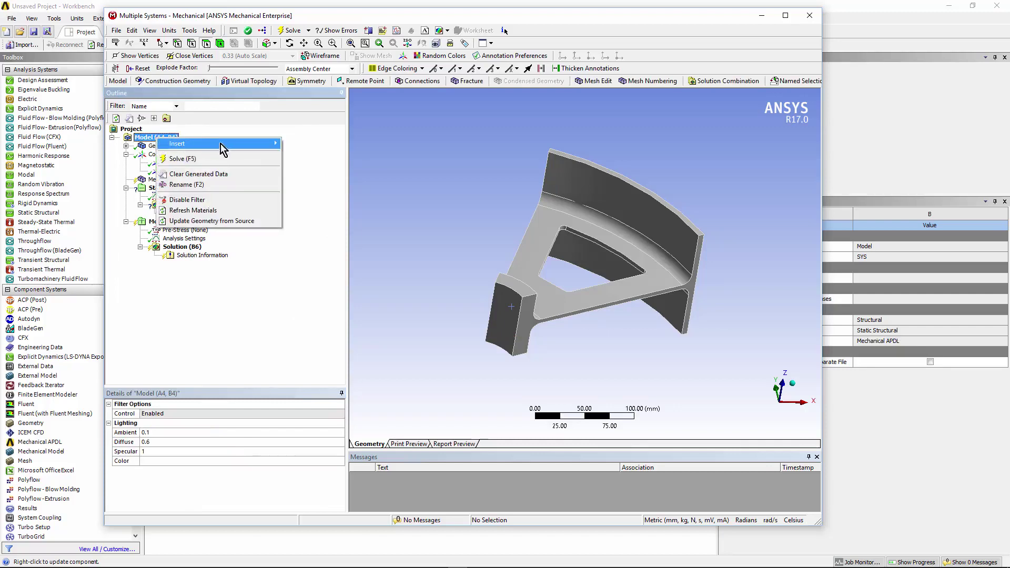
mouse_move(217, 144)
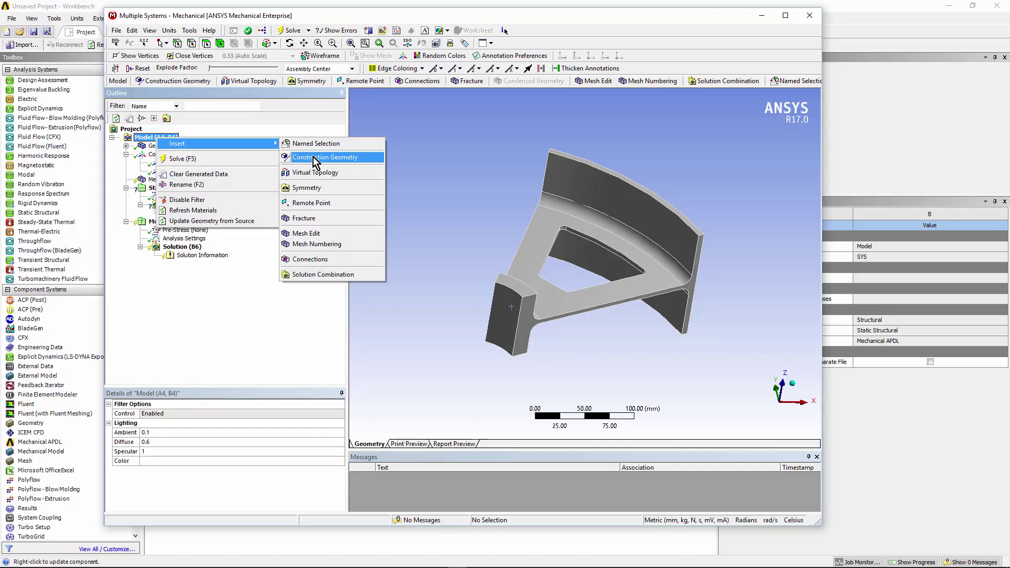
left_click(319, 189)
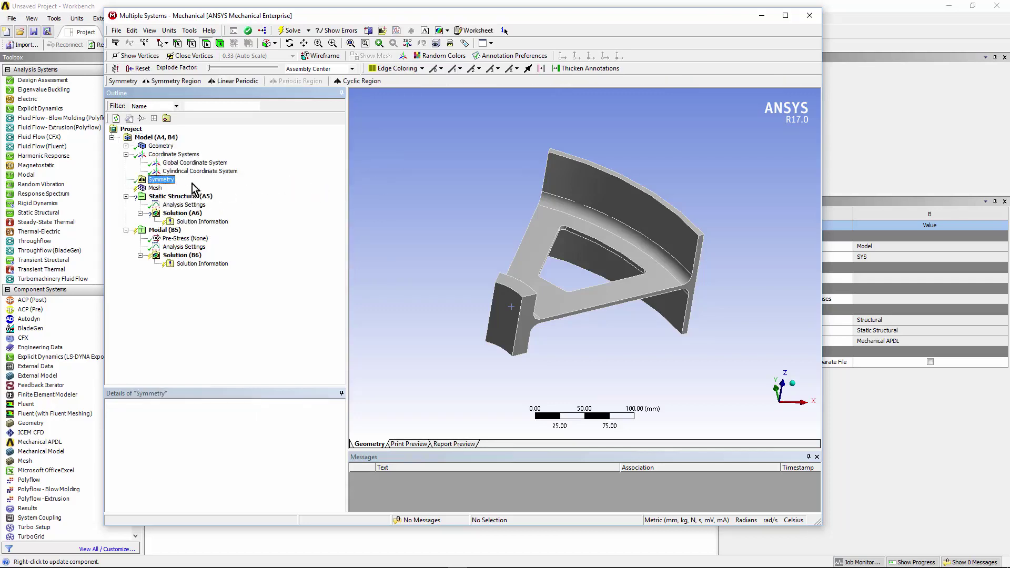
right_click(159, 182)
mouse_move(184, 184)
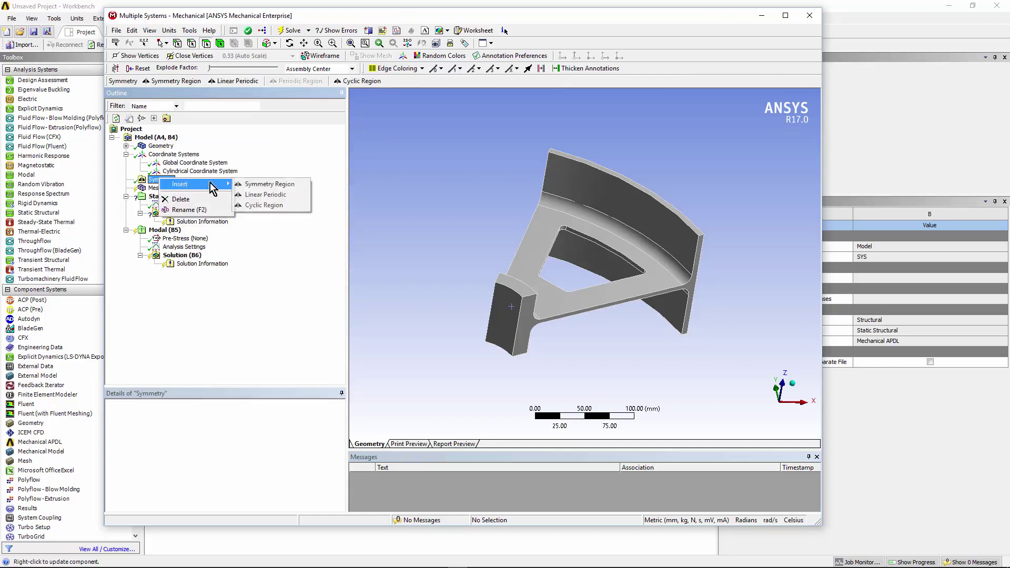
left_click(260, 206)
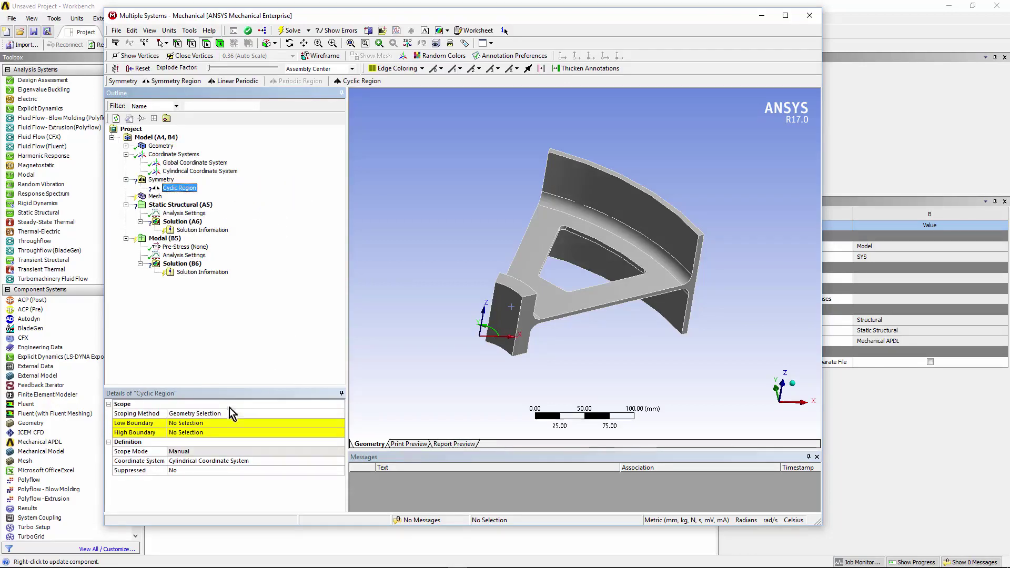
Step: Assign the sector's two opposite cut faces as the Low and High Boundaries
left_click(190, 423)
middle_click_drag(427, 345, 419, 343)
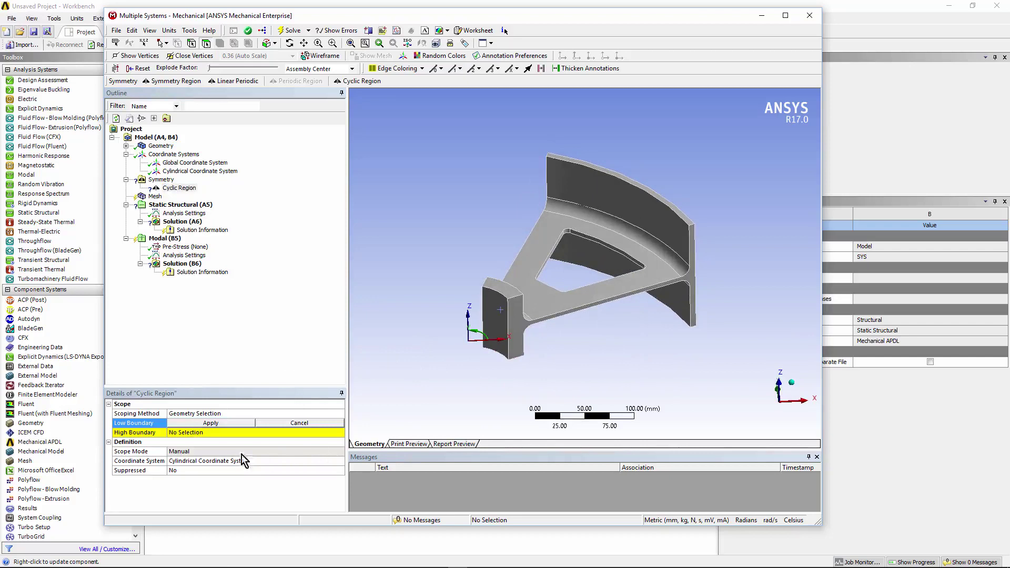
left_click(515, 325)
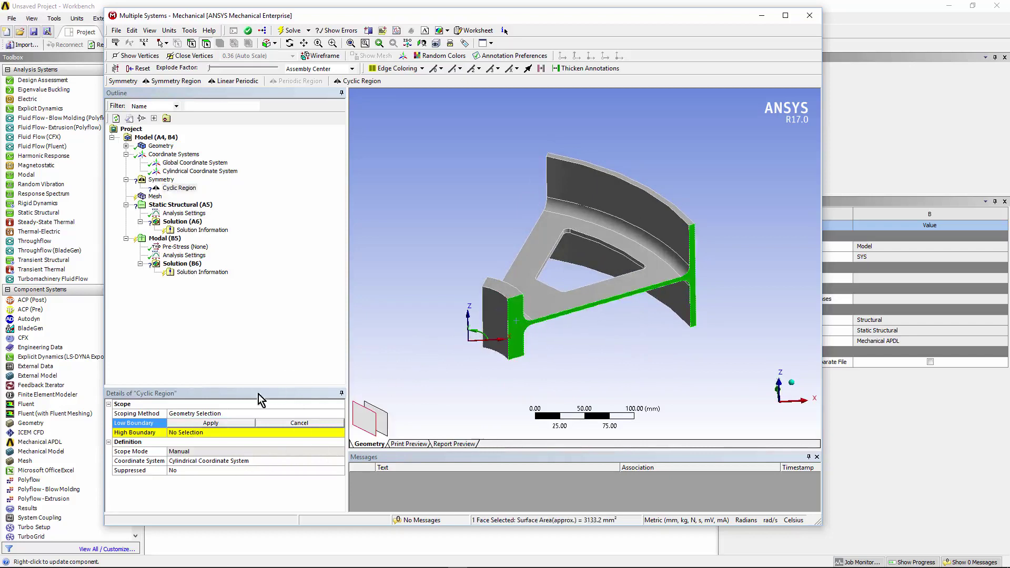
left_click(210, 424)
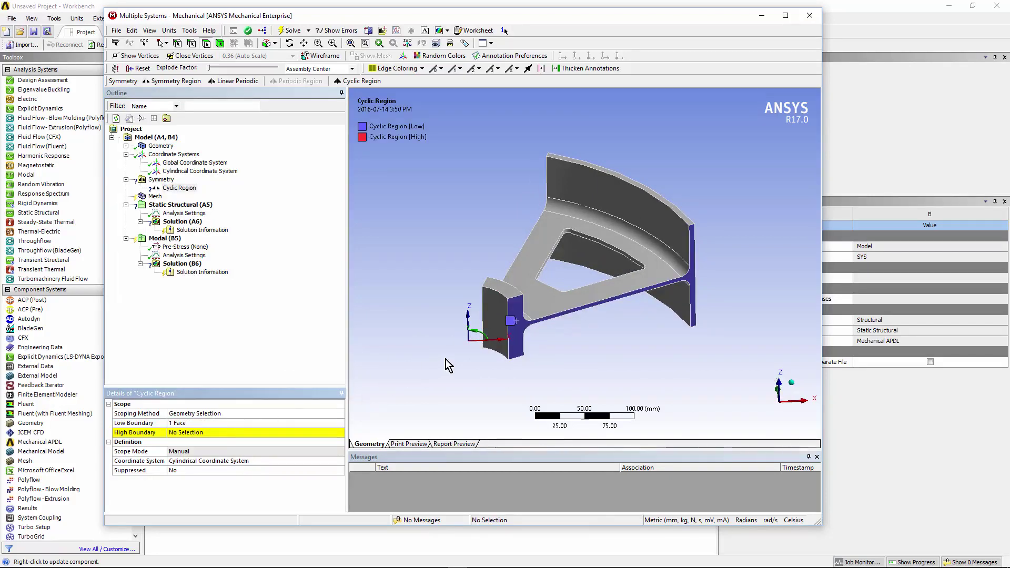
middle_click_drag(446, 360, 481, 371)
left_click(205, 433)
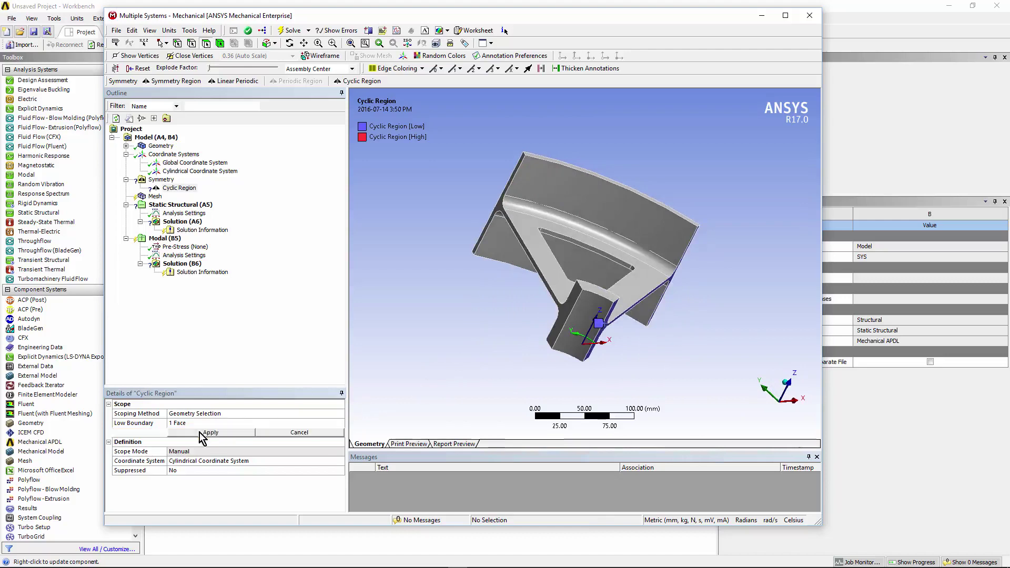
left_click(565, 308)
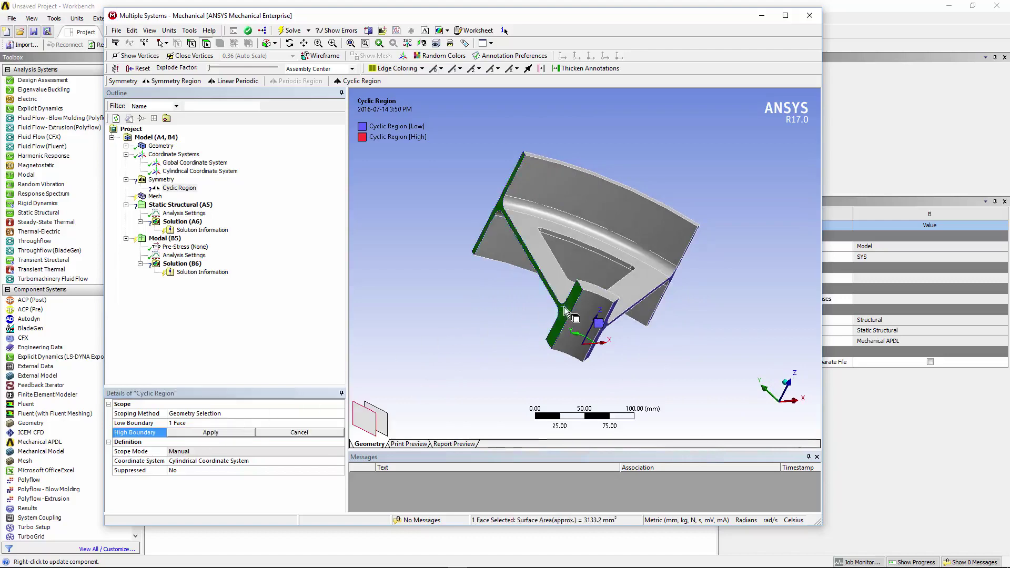
left_click(213, 433)
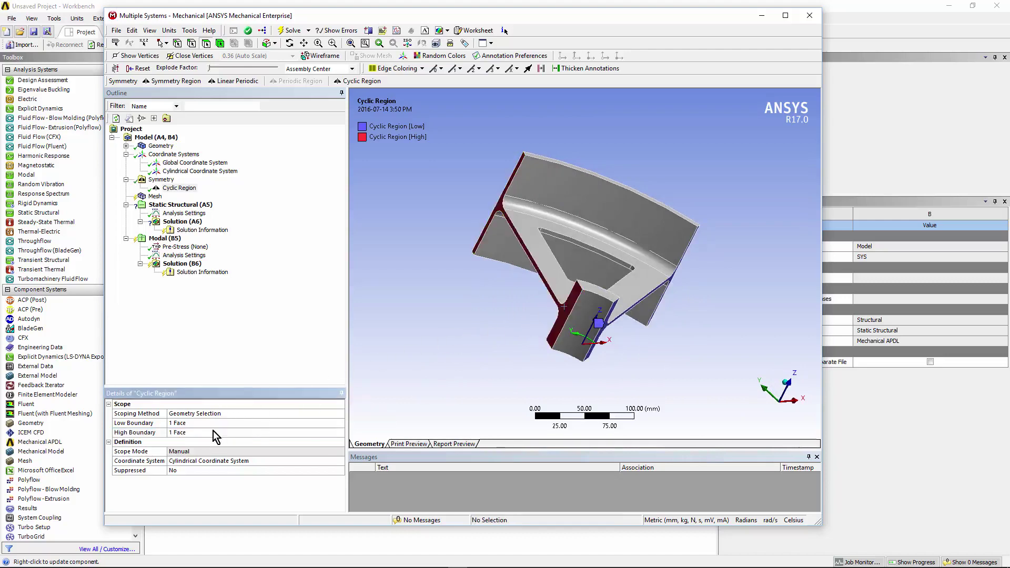
middle_click_drag(444, 379, 470, 361)
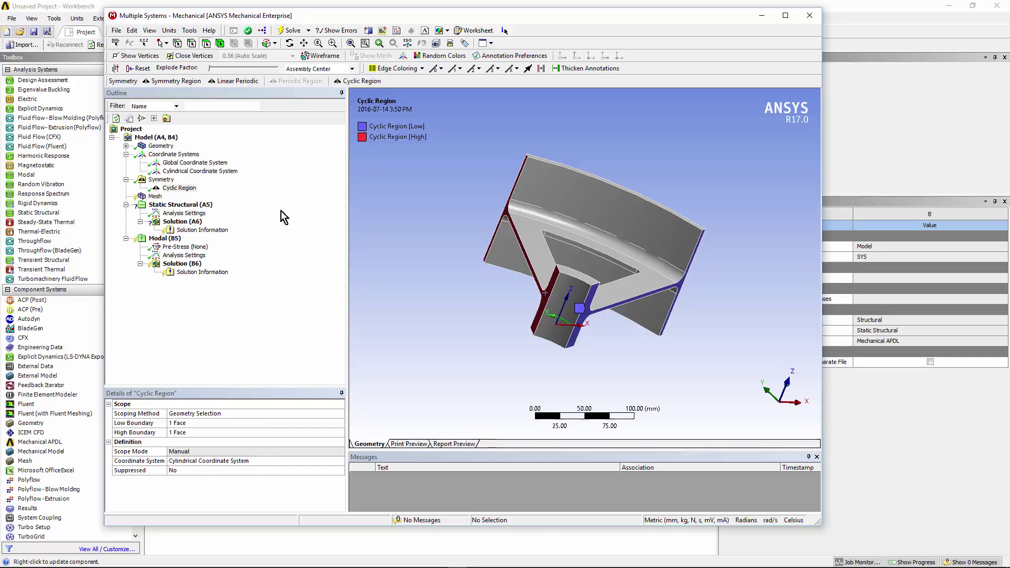
Step: Add a MultiZone mesh method scoped to the sector body
left_click(160, 199)
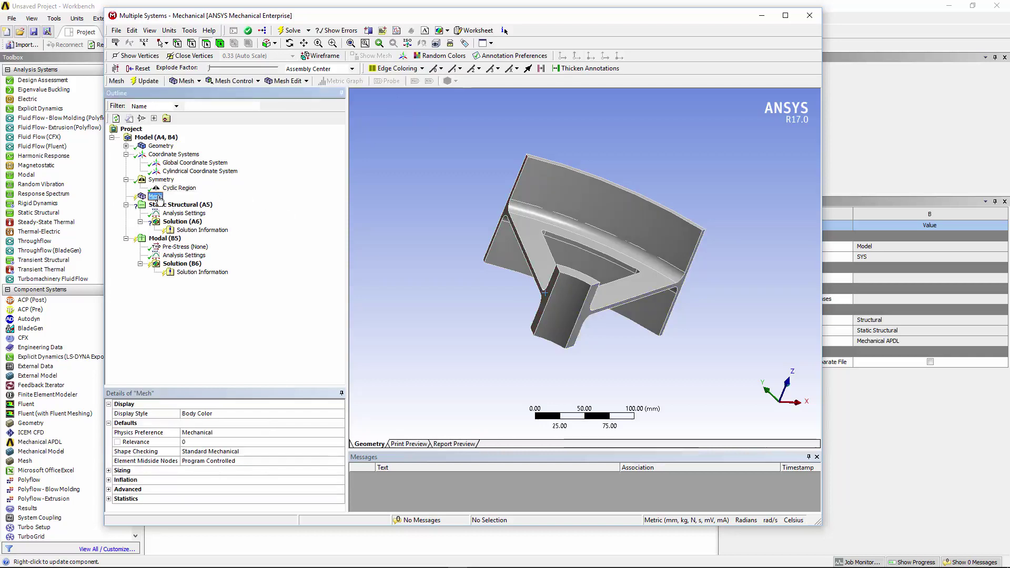
right_click(160, 196)
mouse_move(190, 202)
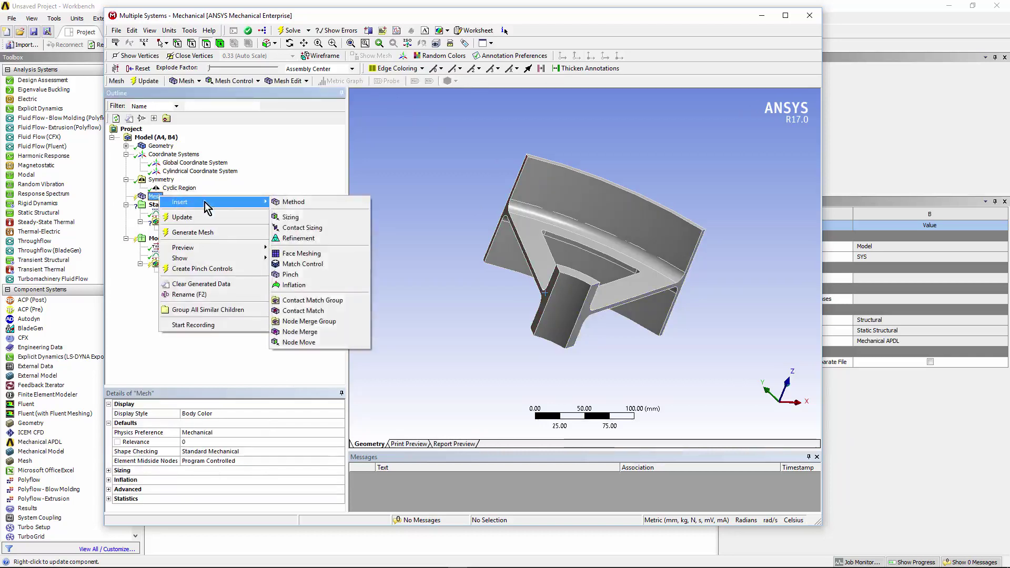
left_click(294, 203)
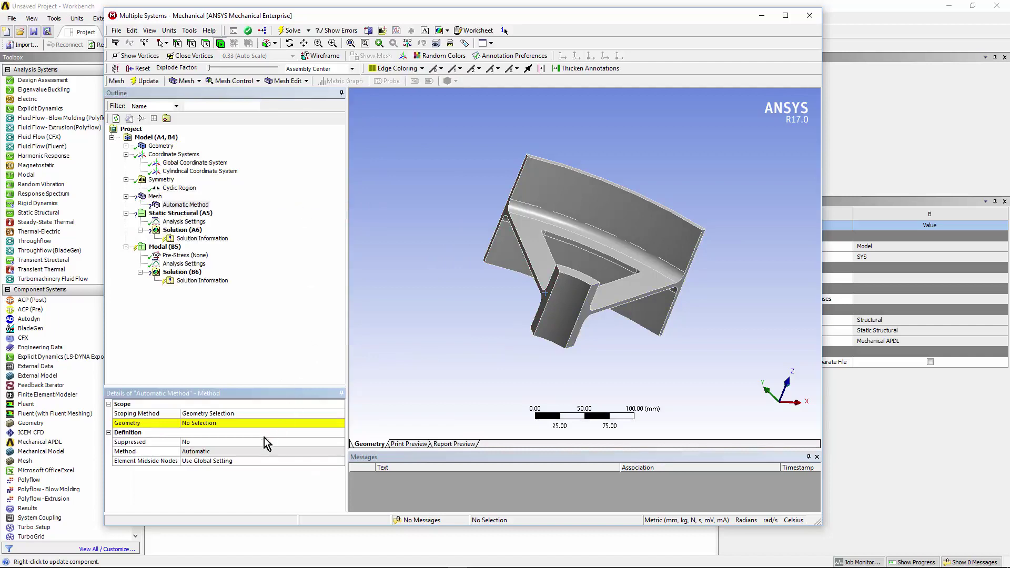
left_click(567, 292)
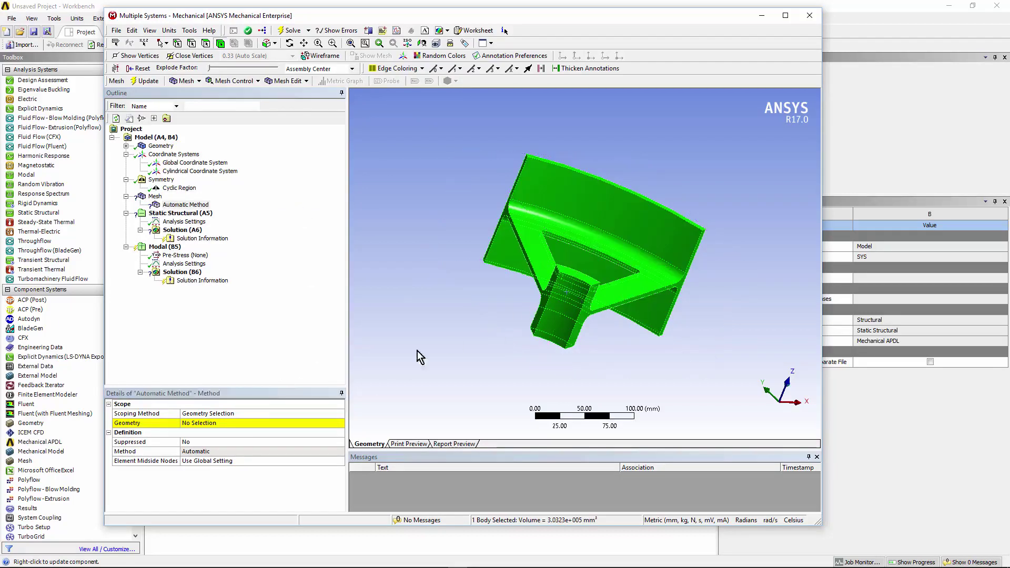
left_click(237, 424)
left_click(221, 424)
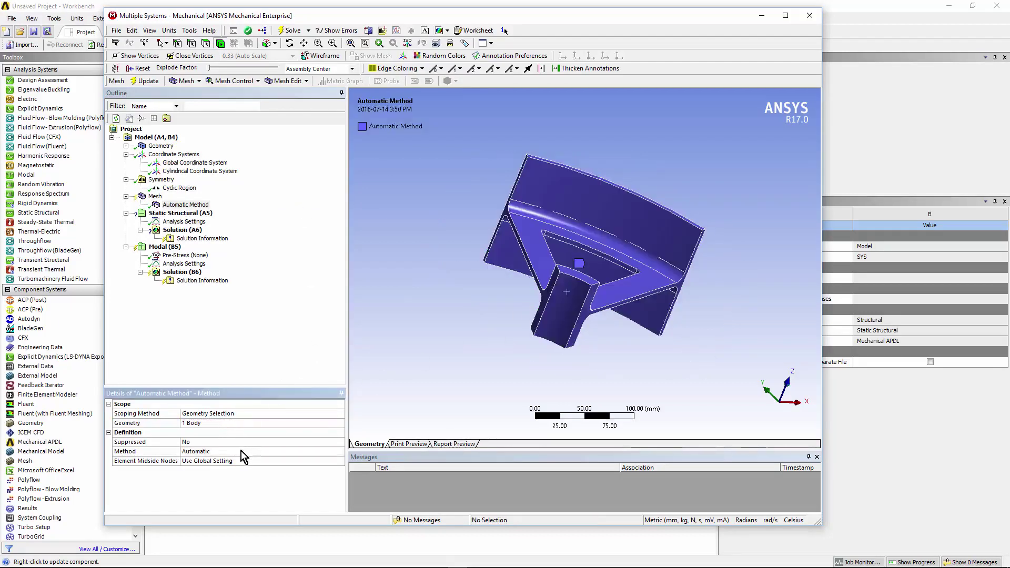
left_click(243, 453)
left_click(339, 453)
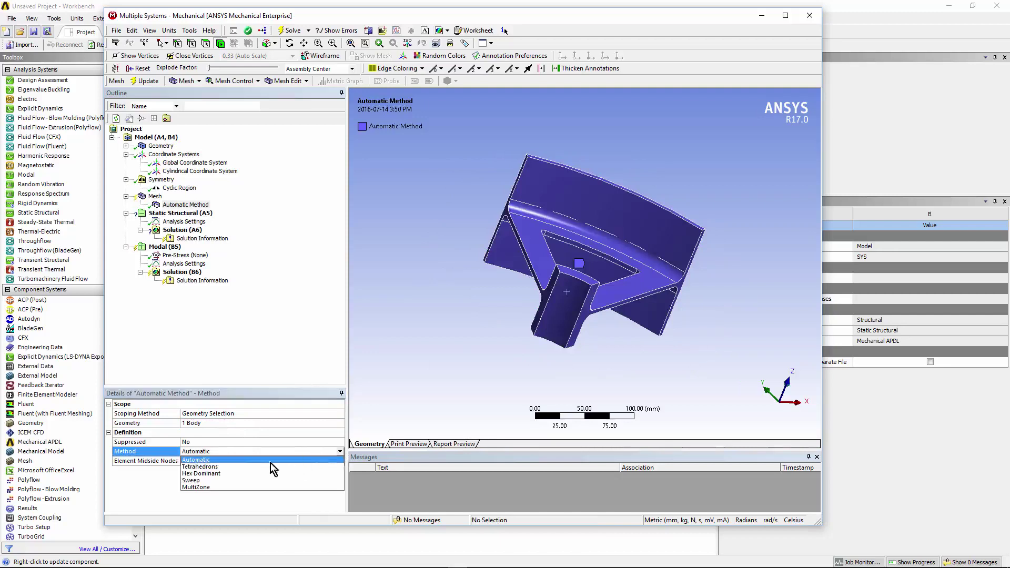
left_click(205, 487)
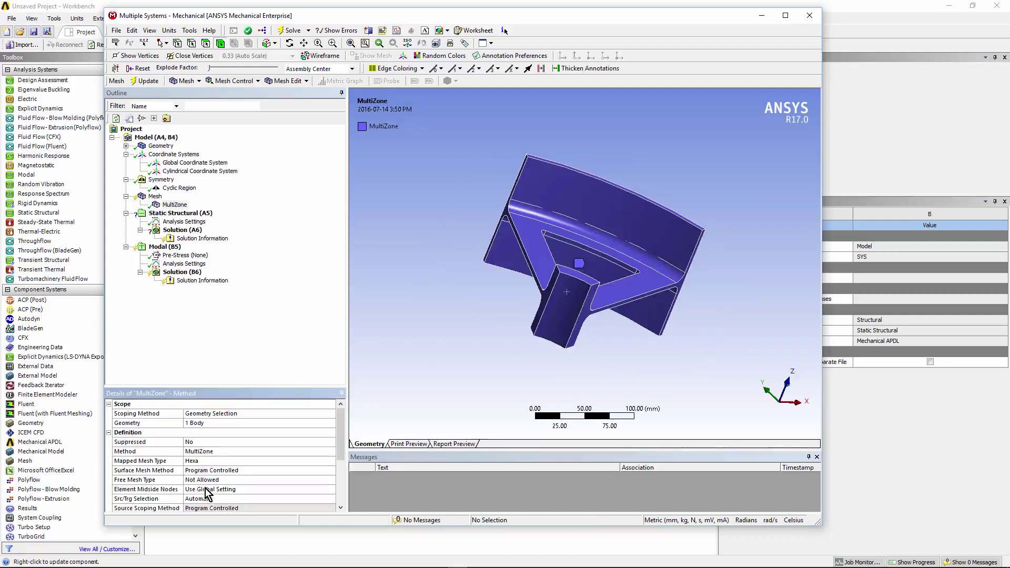
left_click_drag(257, 387, 267, 315)
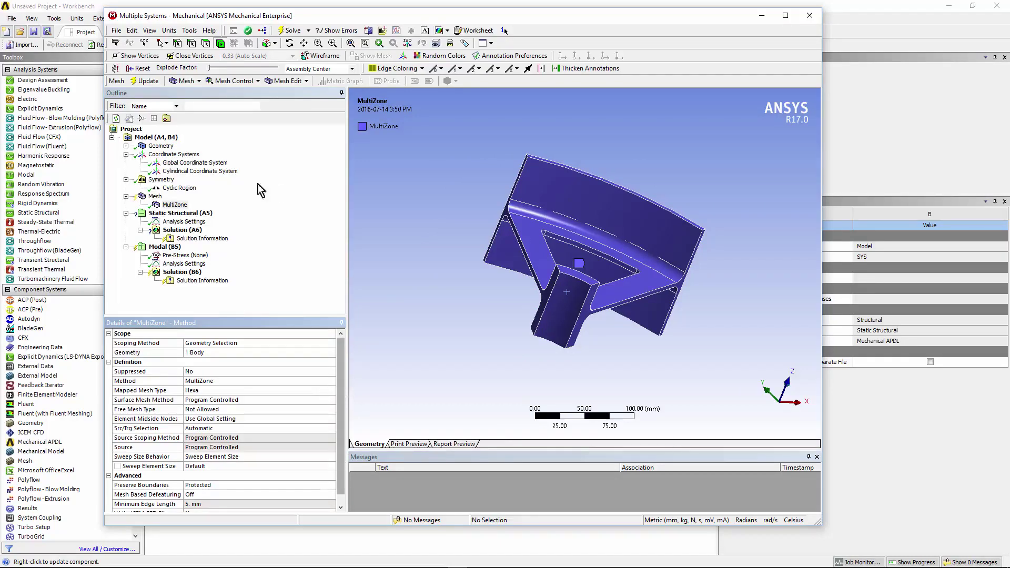
Step: Set mesh Relevance to 100 and generate the mesh
left_click(155, 196)
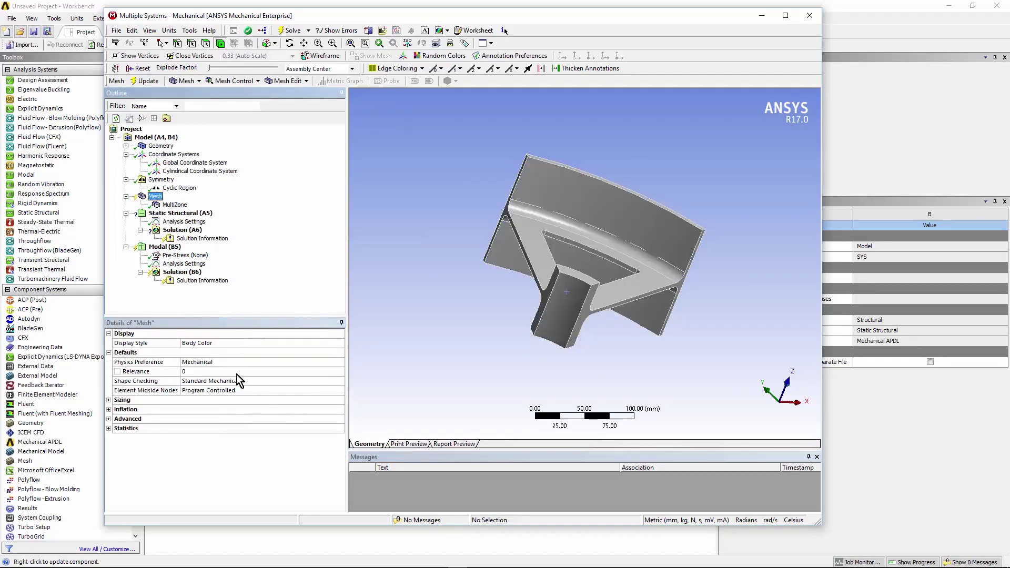
left_click(258, 372)
left_click_drag(274, 372, 349, 375)
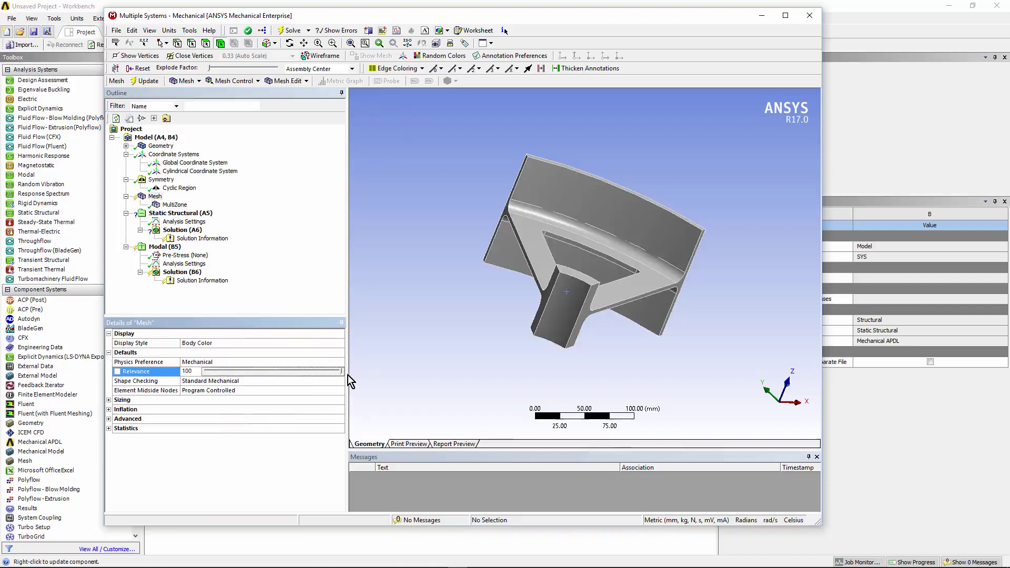
right_click(155, 197)
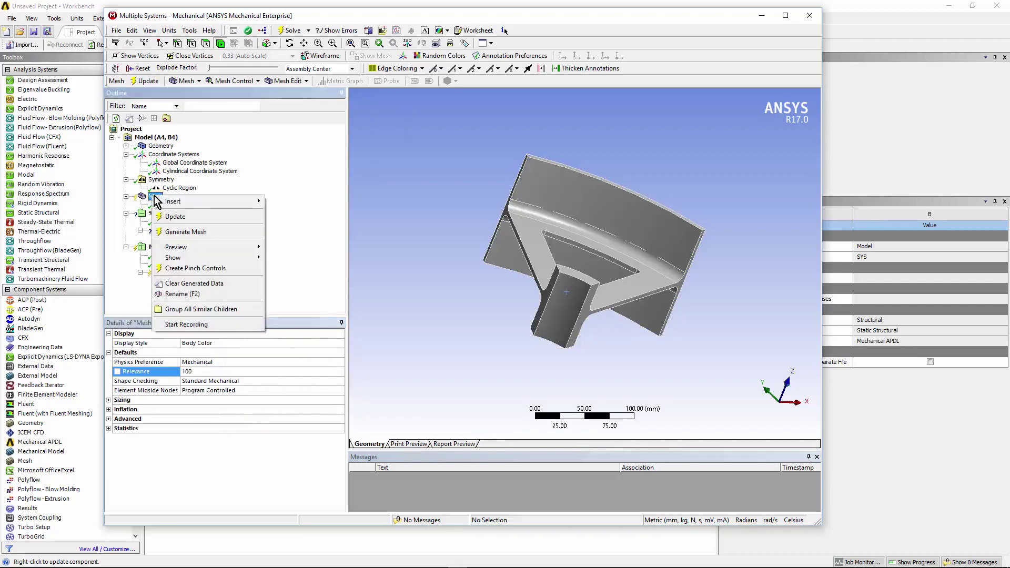
left_click(187, 233)
mouse_move(552, 261)
middle_mouse_down()
mouse_move(474, 304)
mouse_move(464, 287)
middle_mouse_up()
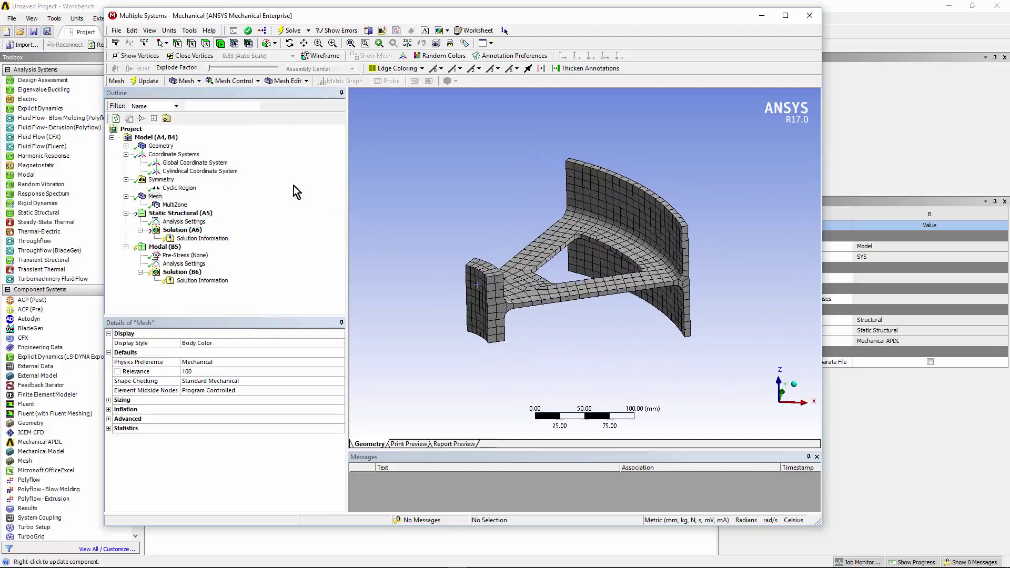
Step: Add a Fixed Support on the sector's small inner end face
left_click(185, 214)
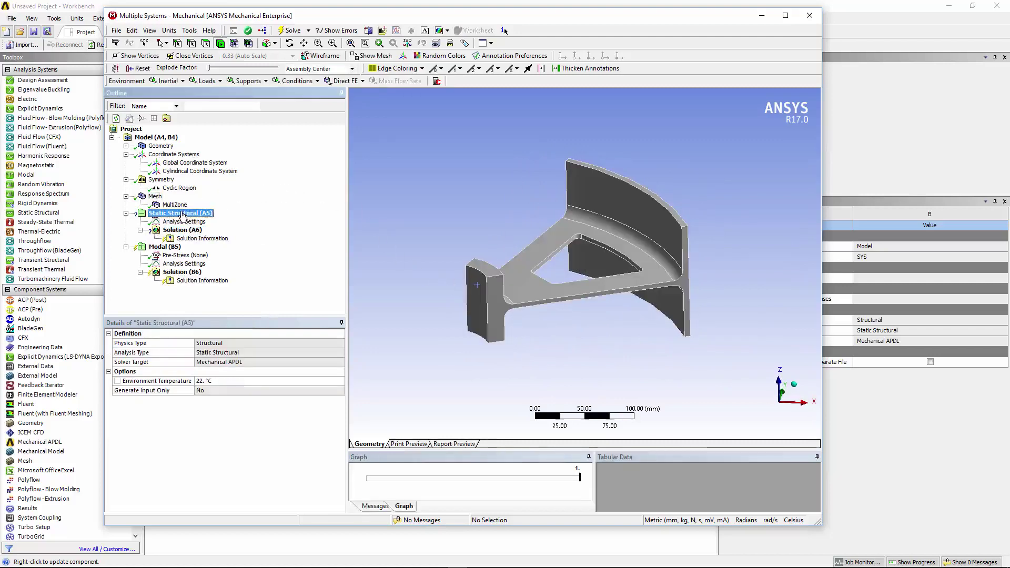
right_click(184, 213)
mouse_move(237, 218)
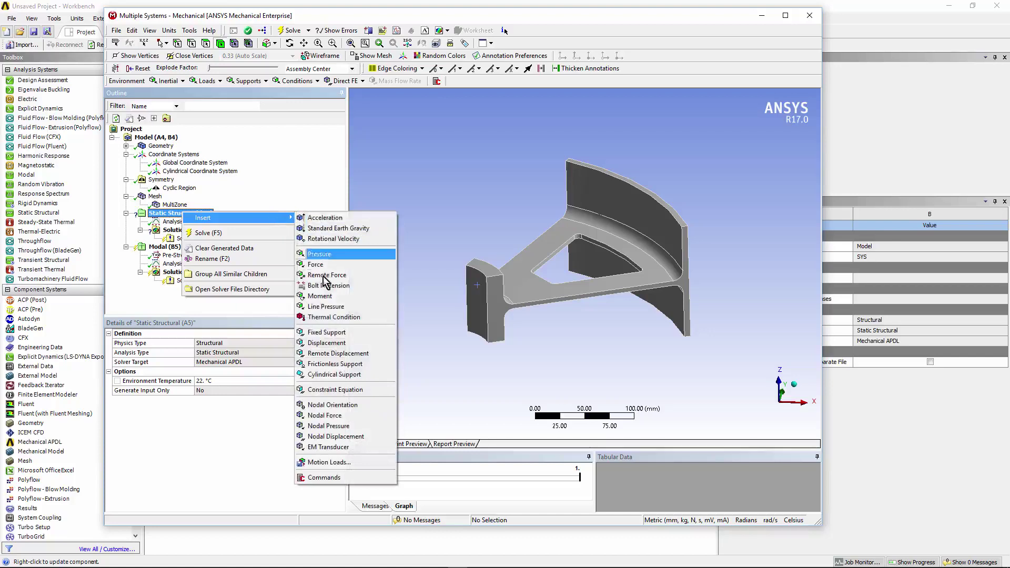
left_click(324, 332)
left_click(482, 307)
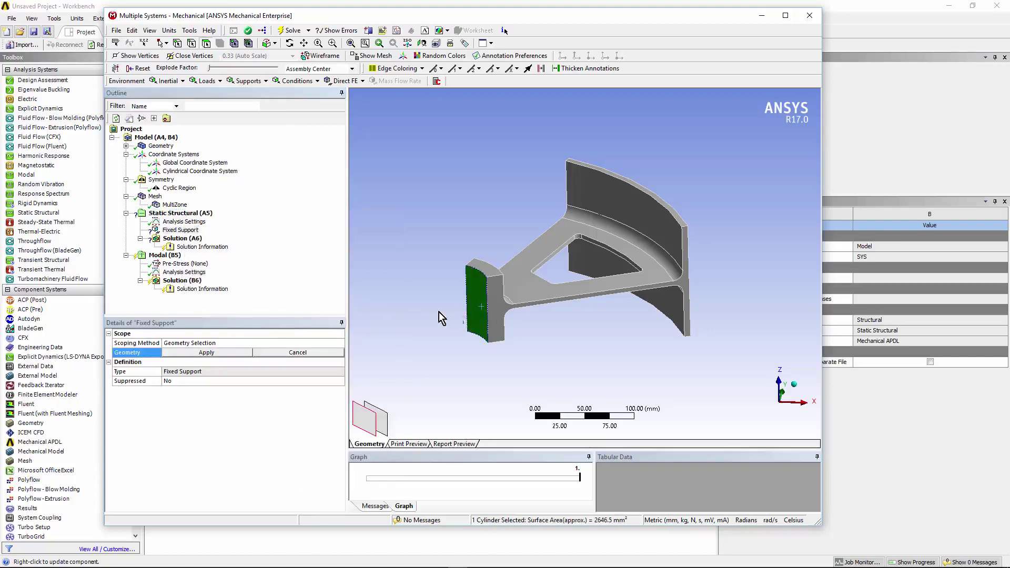
left_click(205, 353)
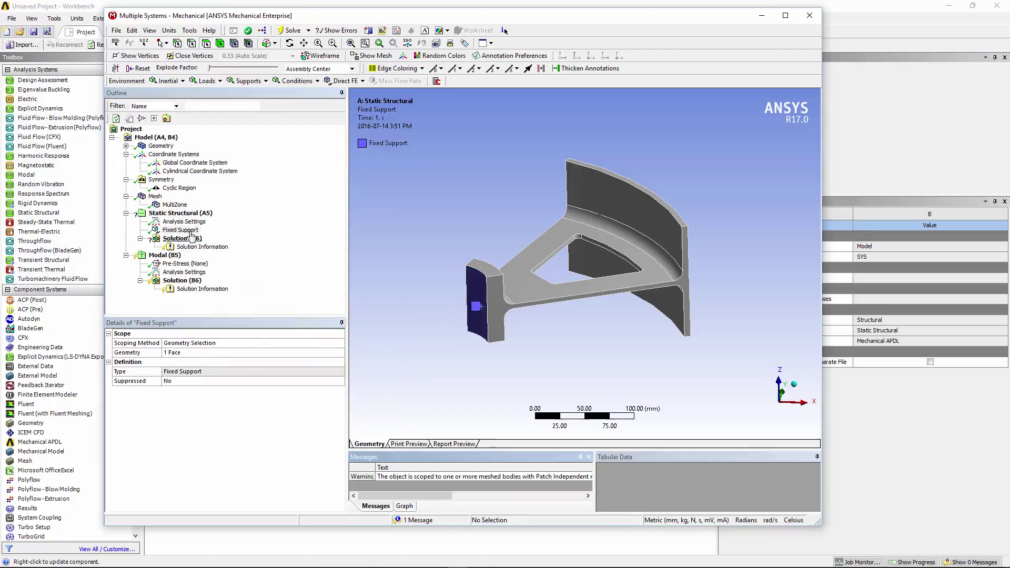
left_click(182, 215)
Step: Insert a Force scoped to the curved outer flange face
right_click(181, 216)
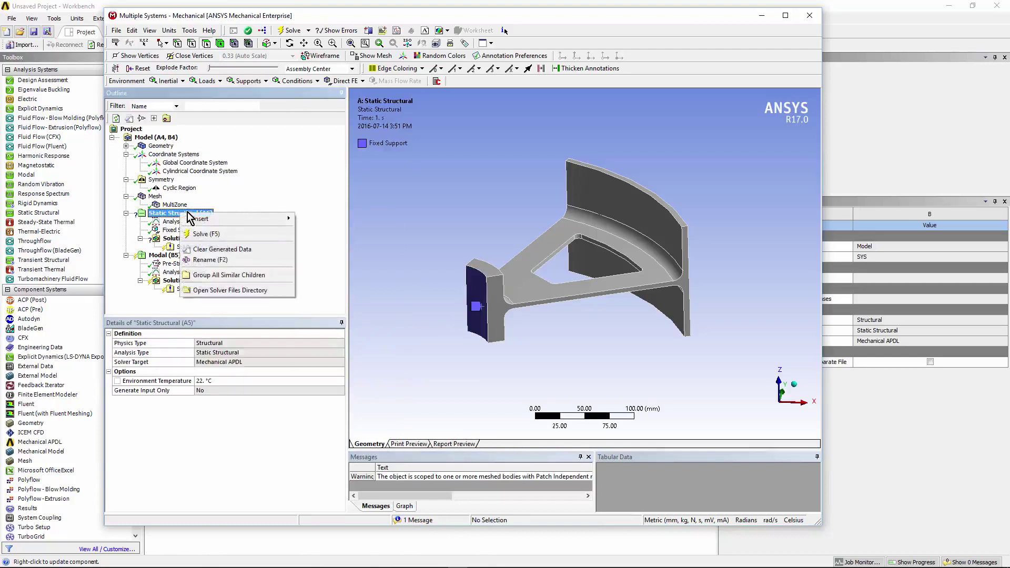
mouse_move(237, 219)
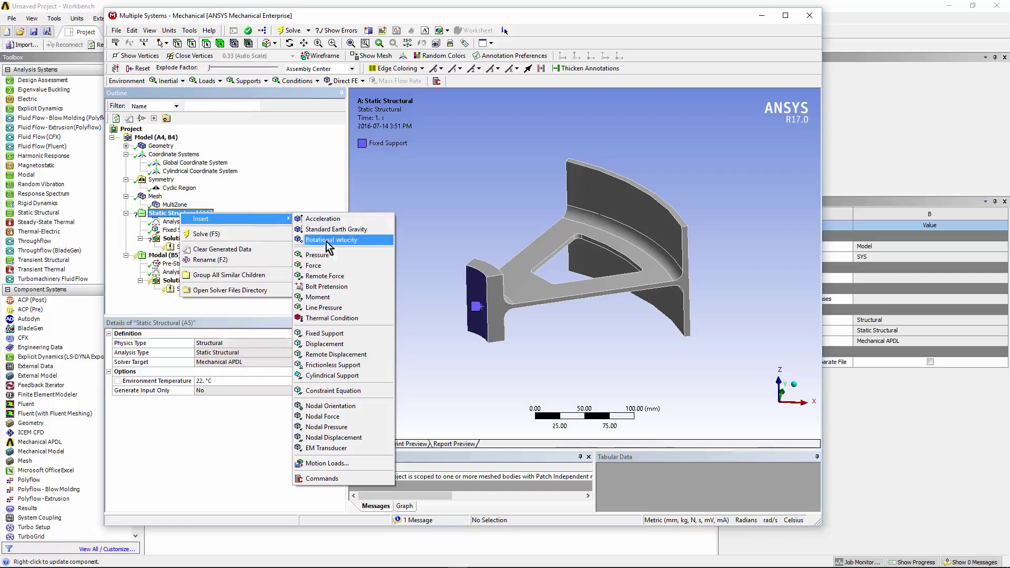
left_click(320, 266)
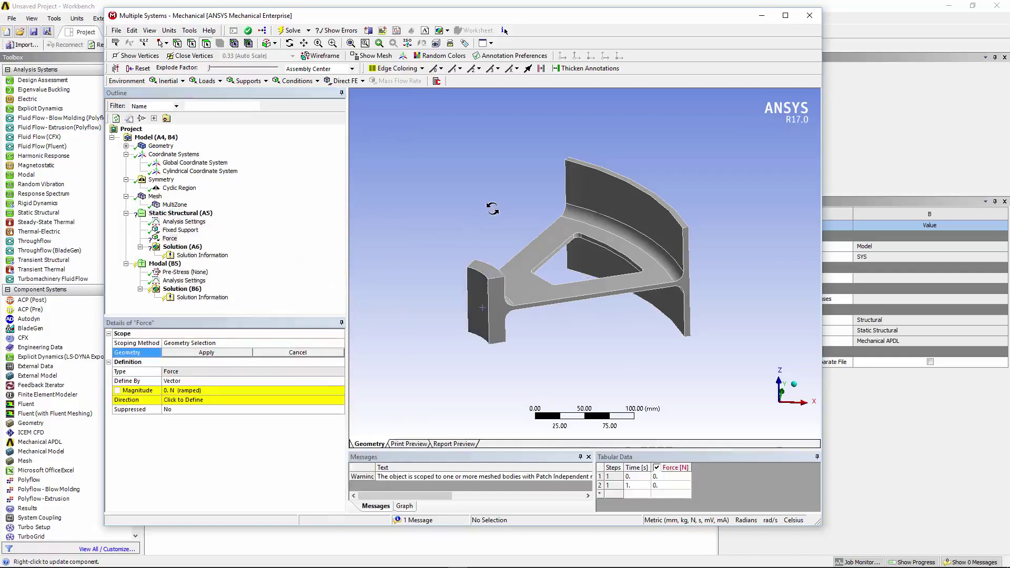
middle_click_drag(492, 208, 529, 233)
left_click(640, 239)
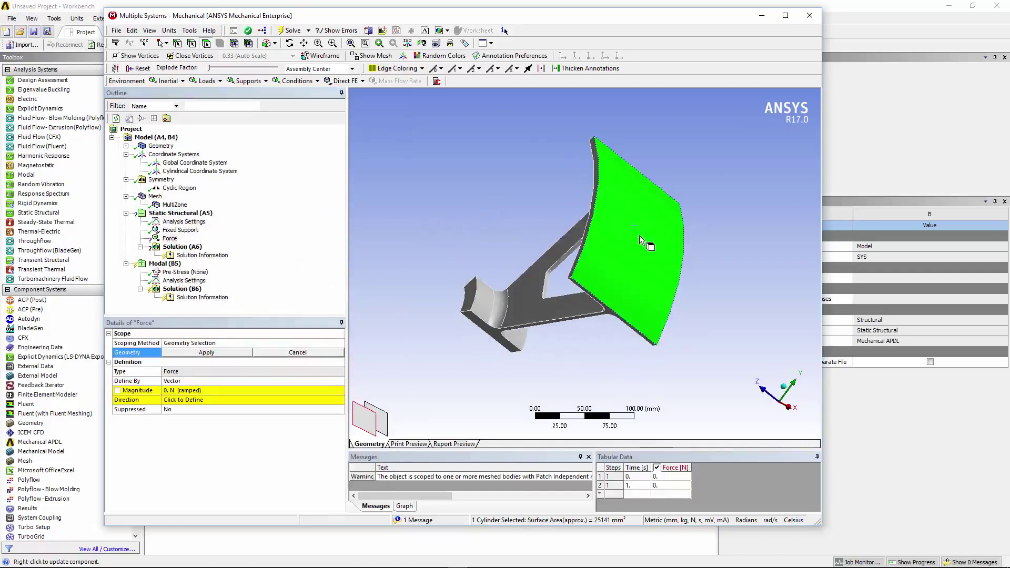
mouse_move(705, 390)
middle_mouse_down()
mouse_move(804, 413)
mouse_move(694, 426)
middle_mouse_up()
left_click(221, 353)
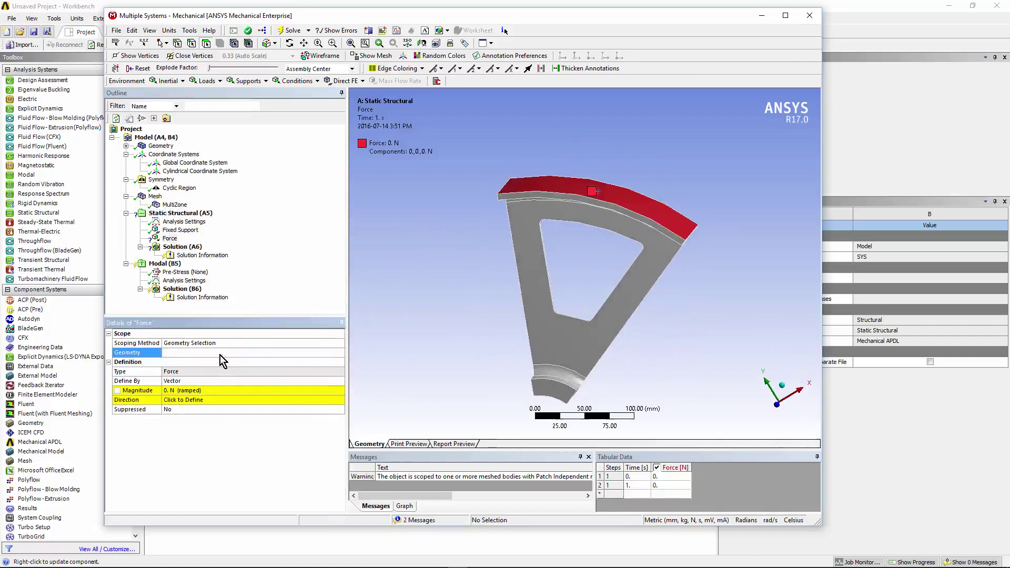
Step: Define the force by components: X = -1000 N and Y = 1000 N
left_click(340, 382)
left_click(207, 390)
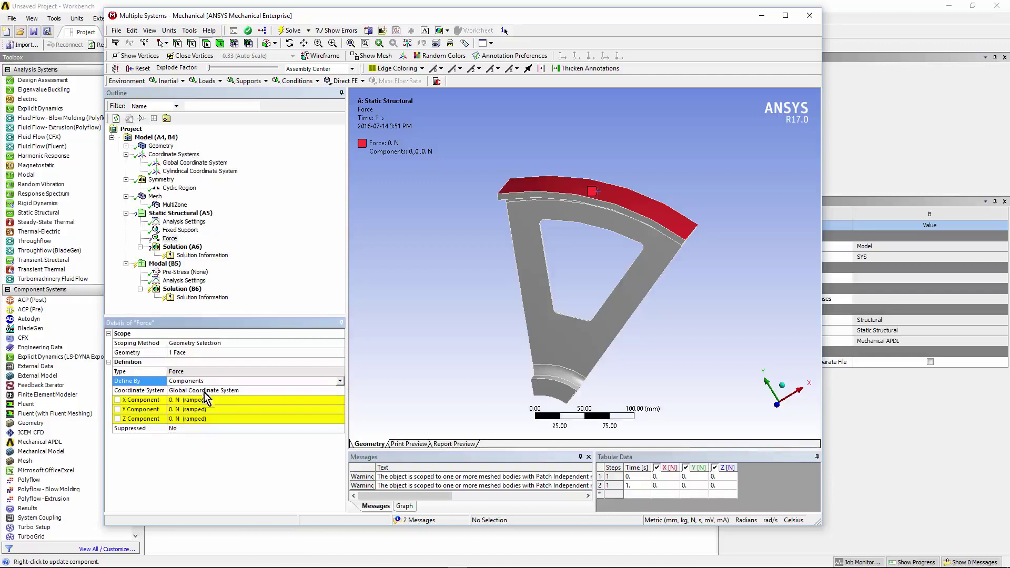
left_click(232, 400)
type("-1000")
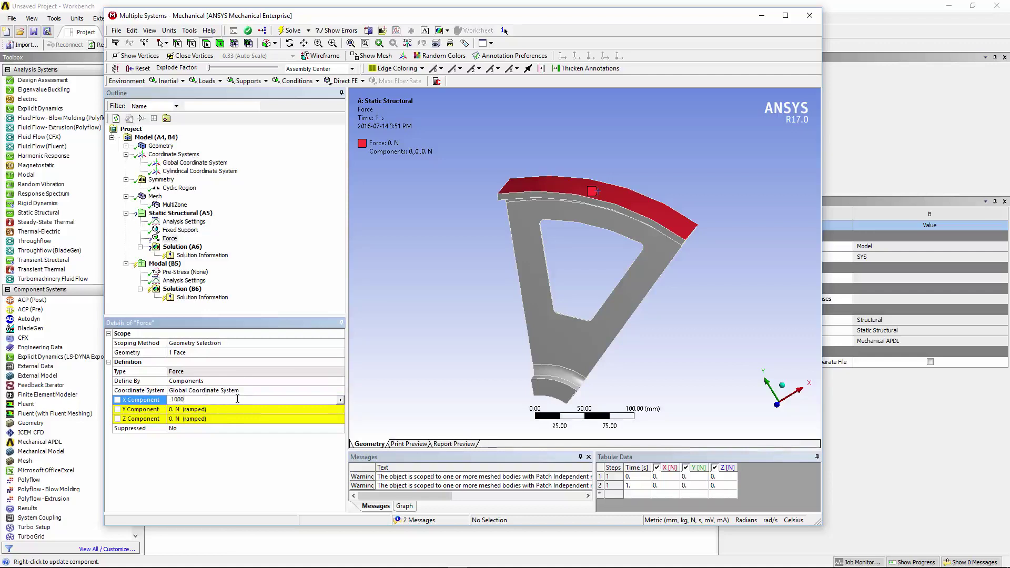
type(". N (ramped)")
key("Return")
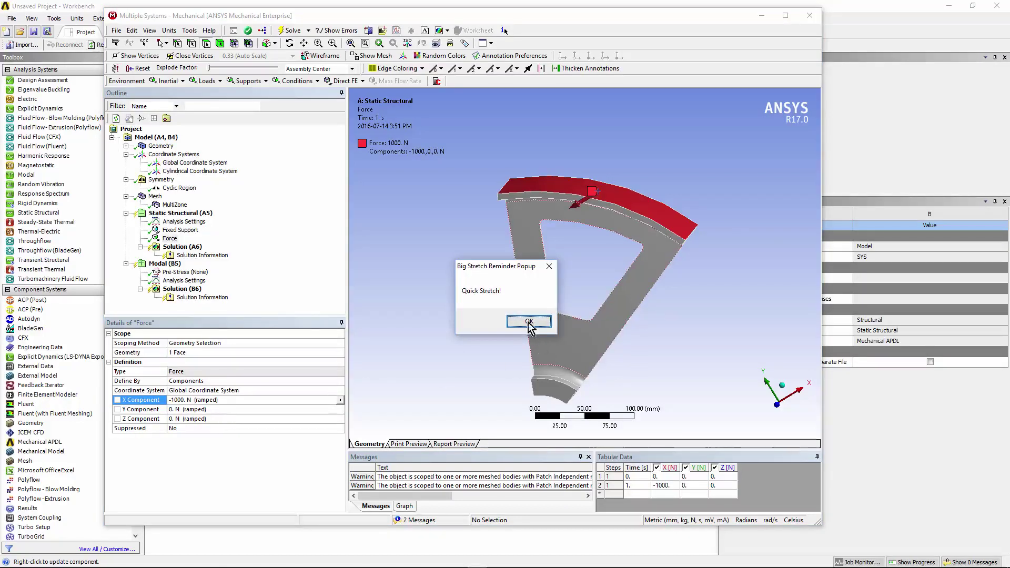
left_click(529, 323)
left_click(244, 410)
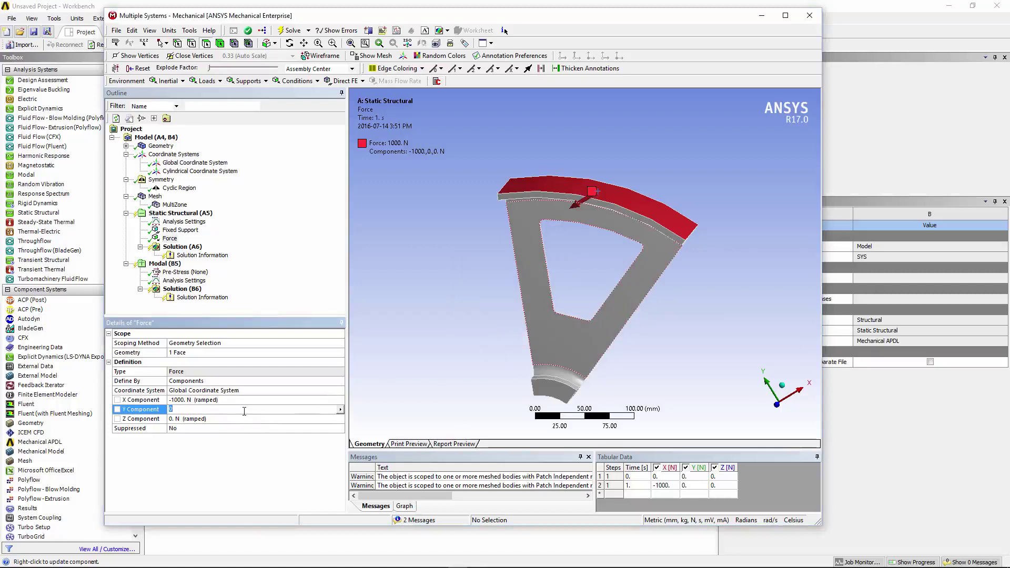
type("1000")
key("Return")
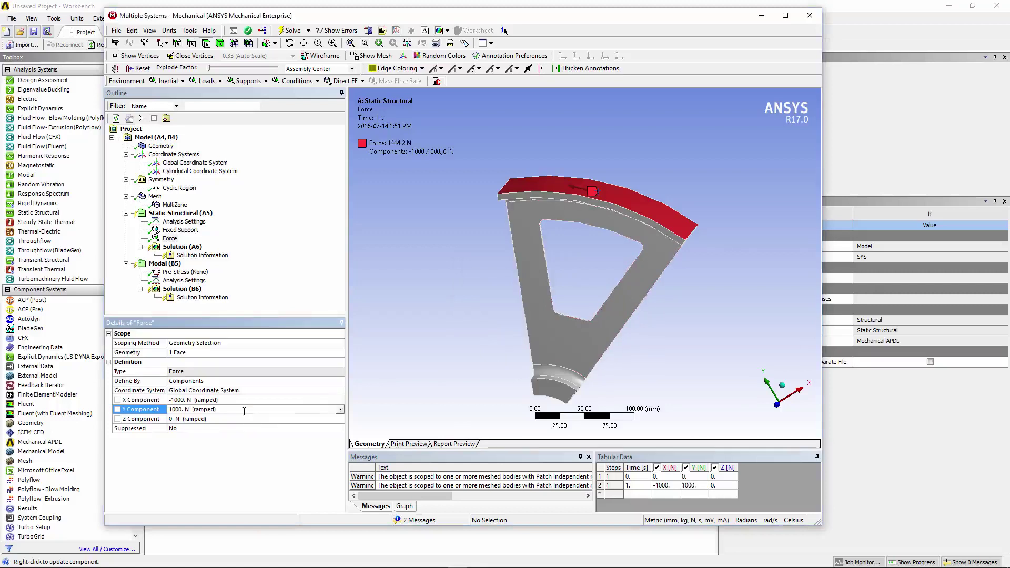
mouse_move(552, 374)
middle_mouse_down()
mouse_move(602, 348)
mouse_move(531, 333)
mouse_move(359, 264)
middle_mouse_up()
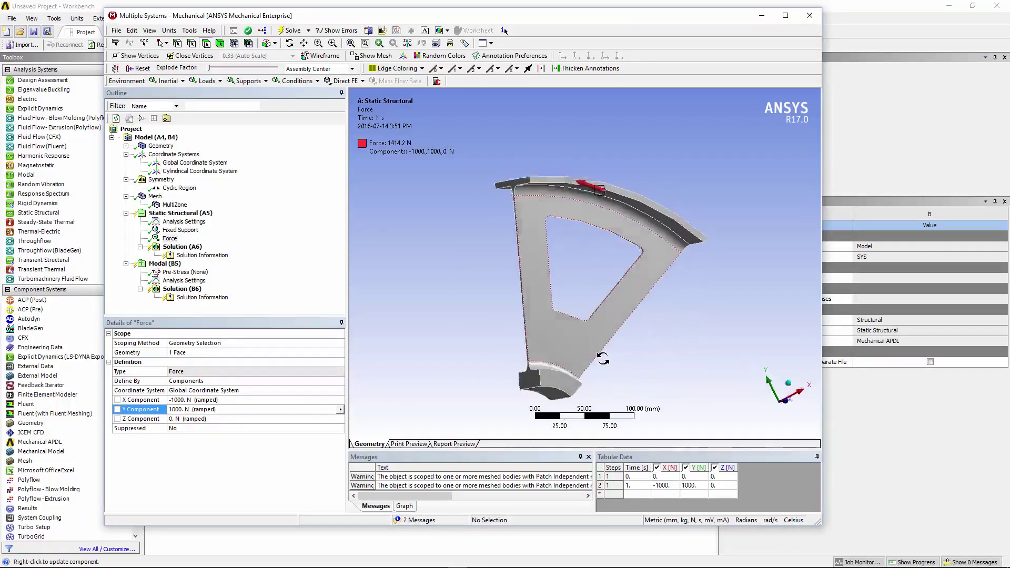
Step: Review the cyclic region's boundary faces on the model
left_click(182, 189)
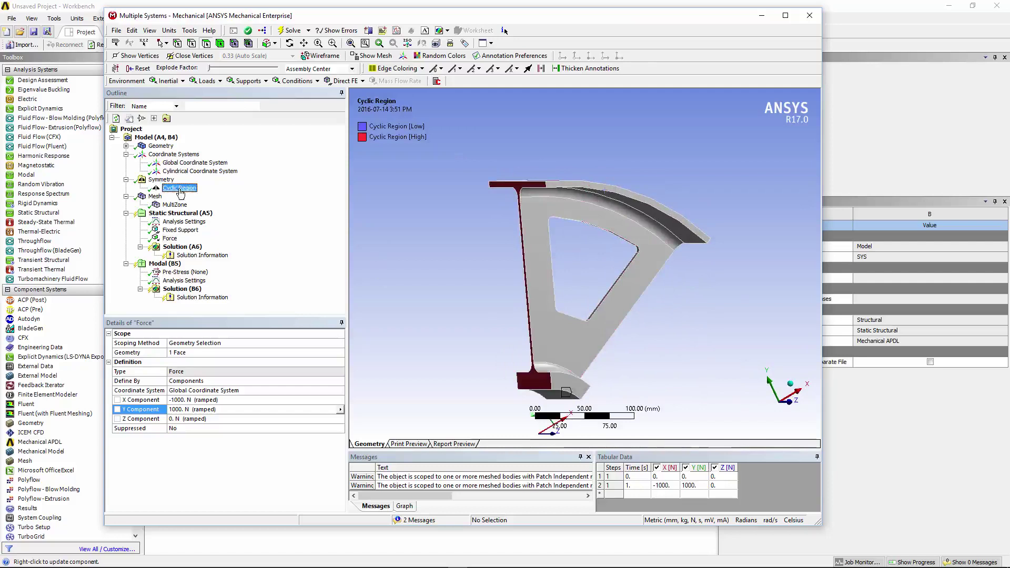
middle_click_drag(422, 312, 449, 331)
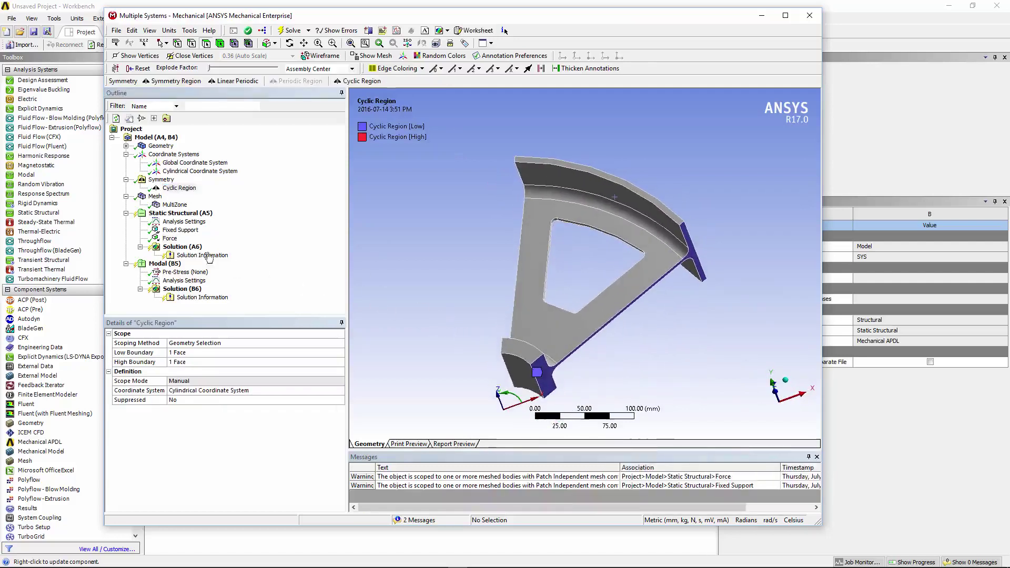
left_click(177, 247)
Step: Solve Solution (A6) and view the Solution Information solver output
right_click(177, 247)
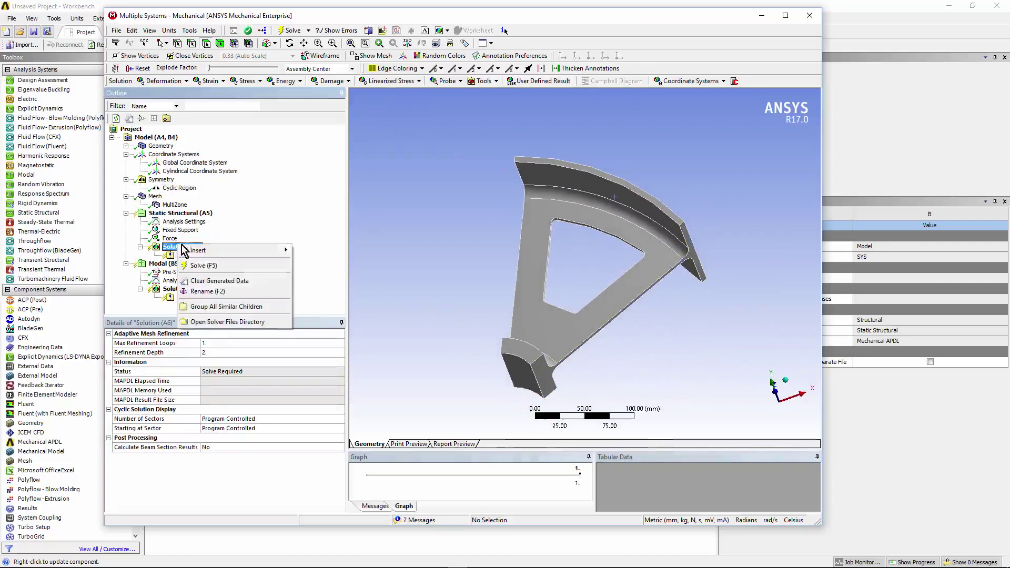
left_click(202, 267)
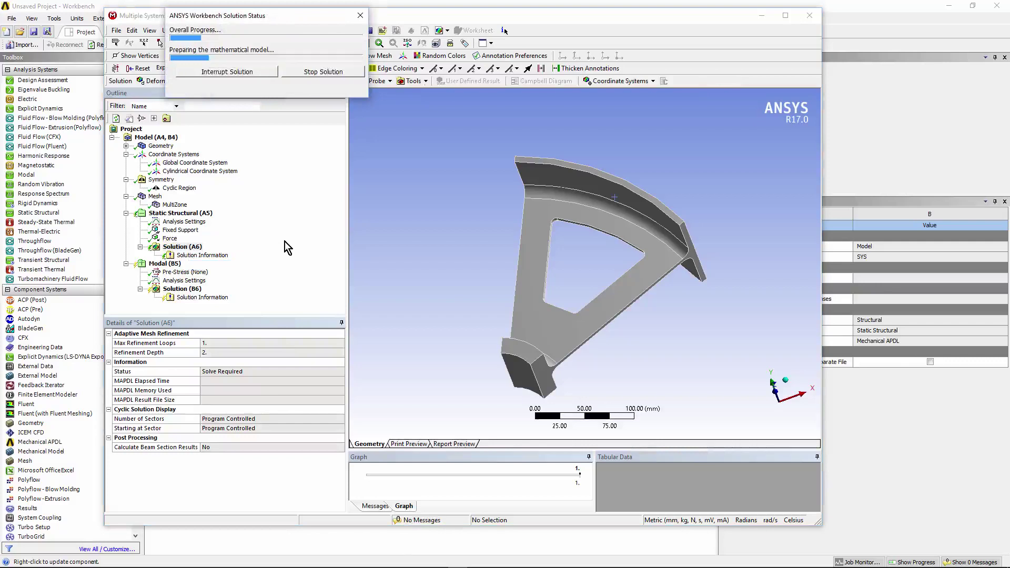
left_click(202, 255)
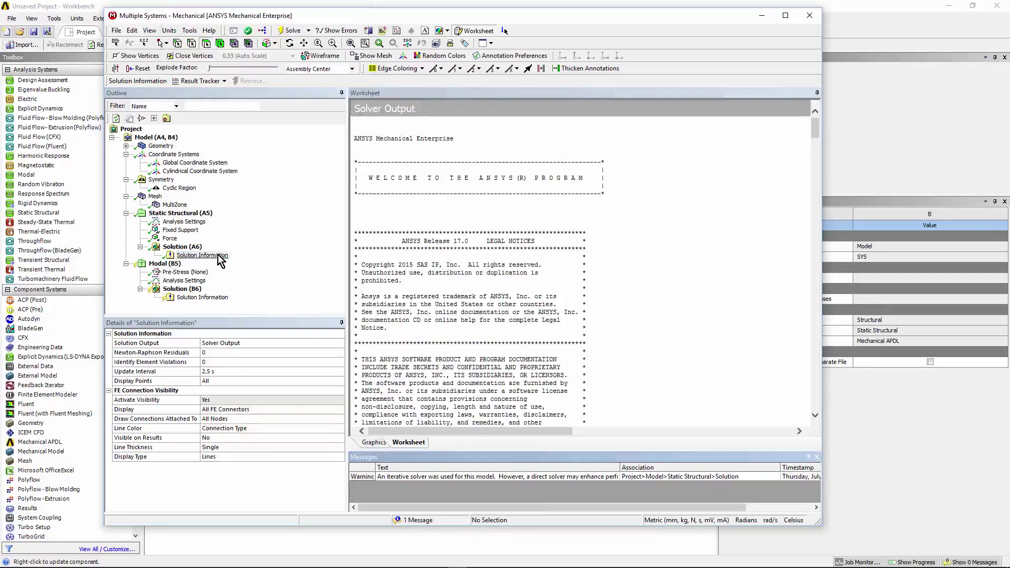
Step: Add Total Deformation and von-Mises Stress results, evaluated to 0.0792 mm and 67.228 MPa maxima
left_click(193, 248)
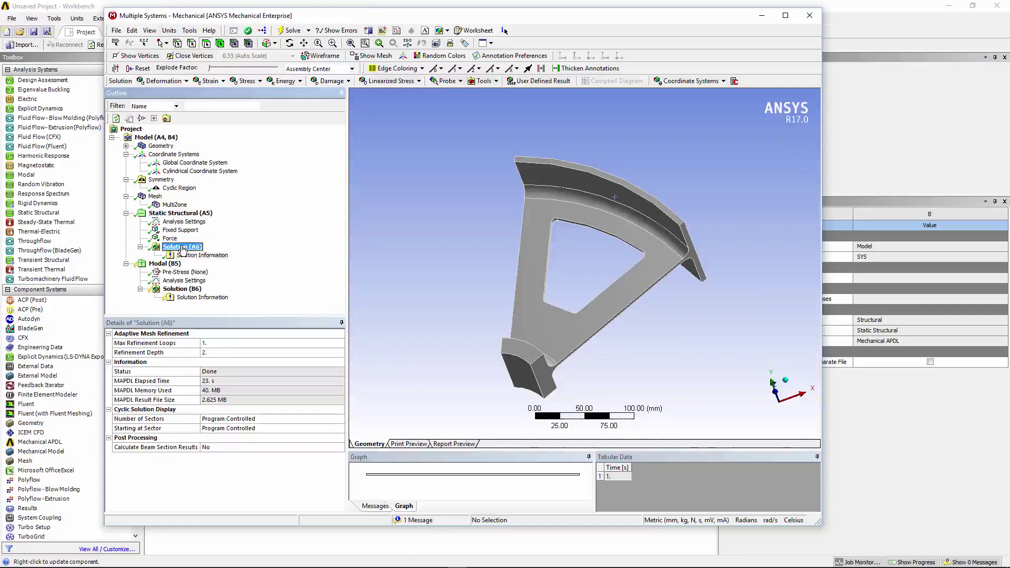
right_click(199, 252)
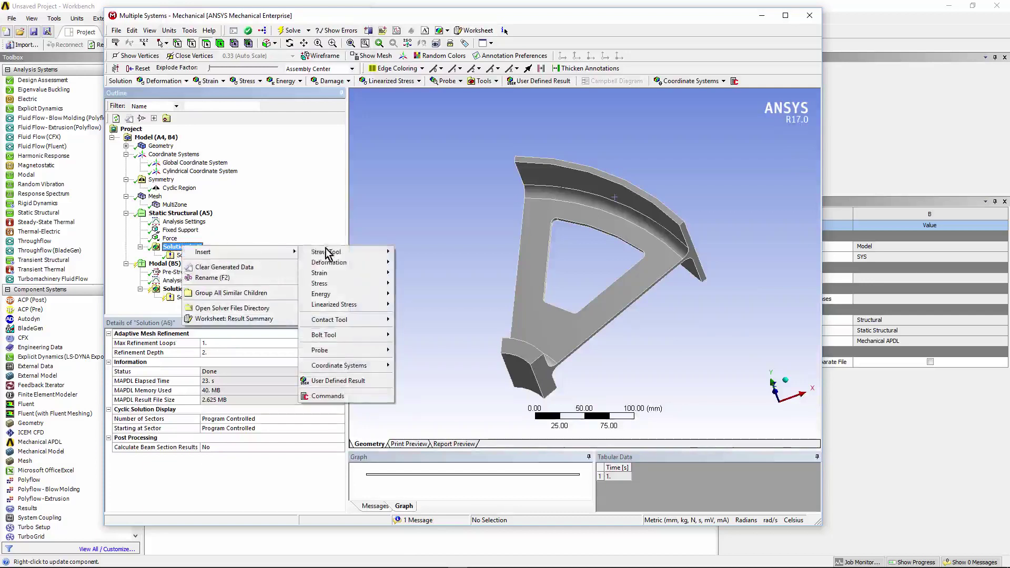
mouse_move(329, 263)
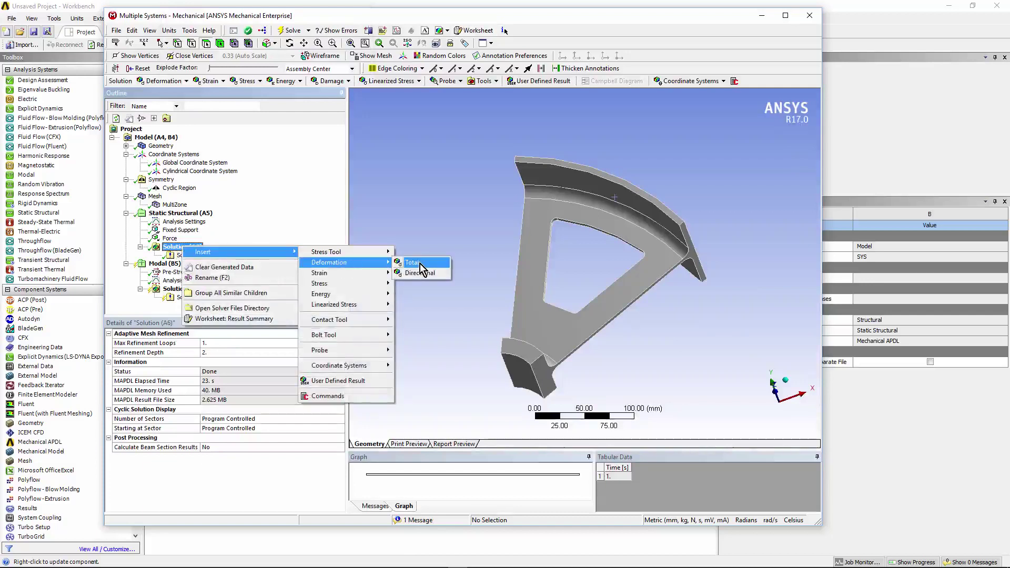
left_click(418, 263)
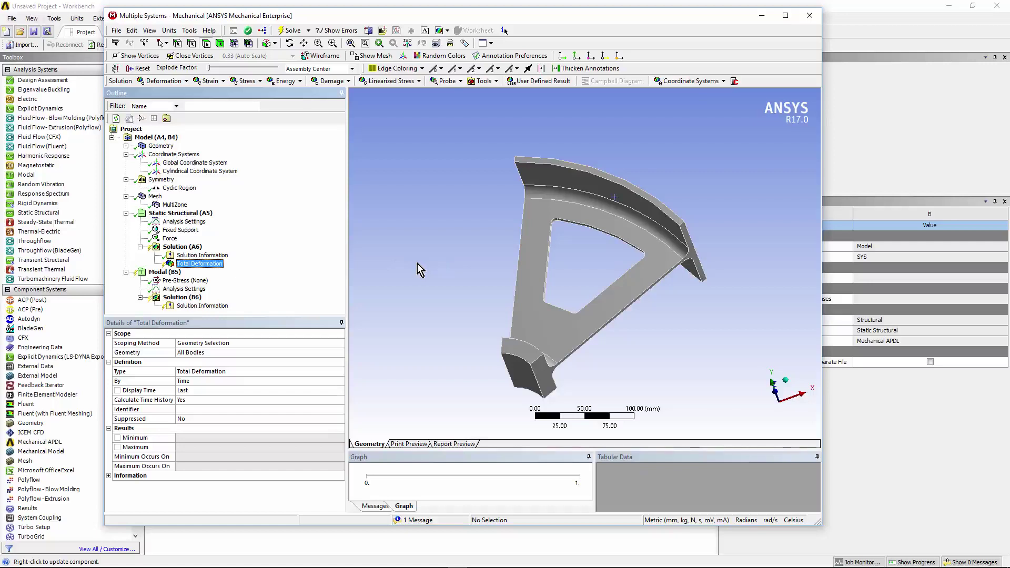
right_click(200, 265)
mouse_move(256, 269)
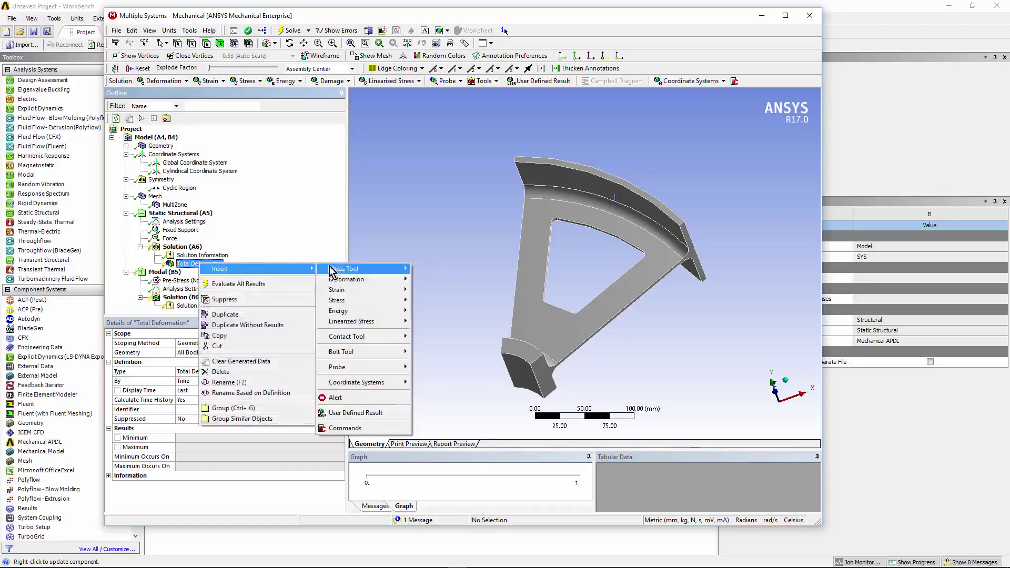
left_click(439, 301)
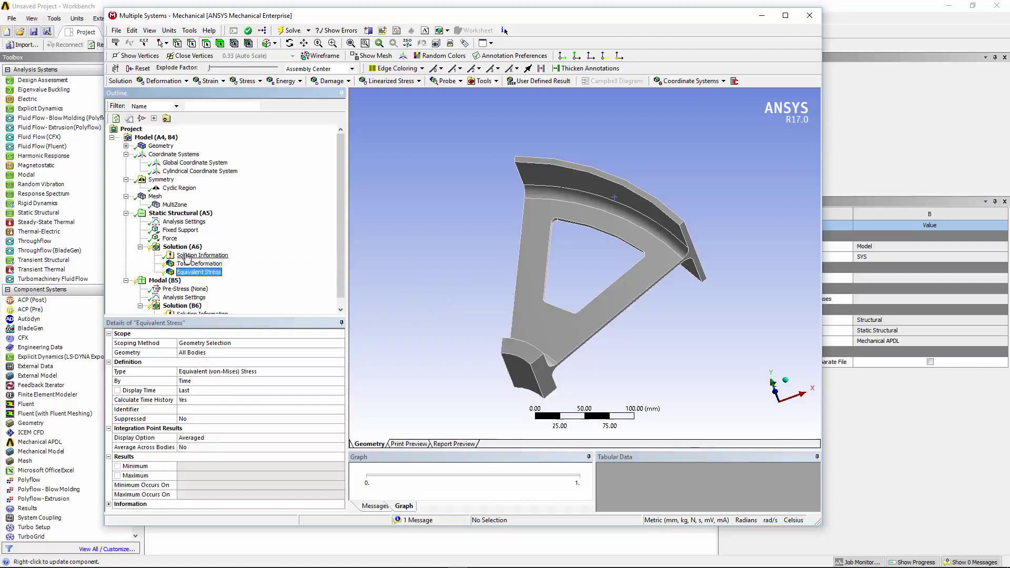
right_click(189, 276)
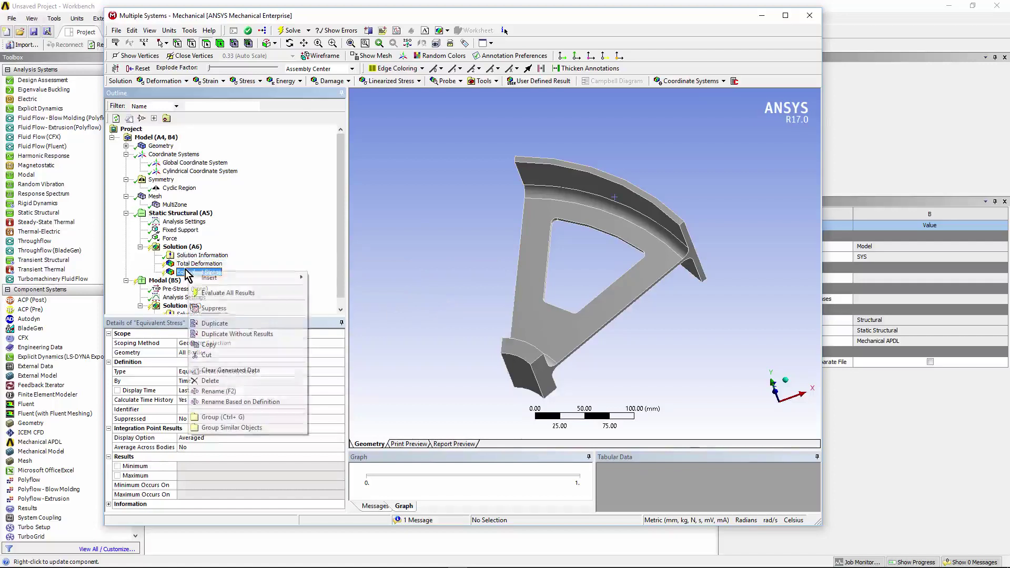
left_click(215, 296)
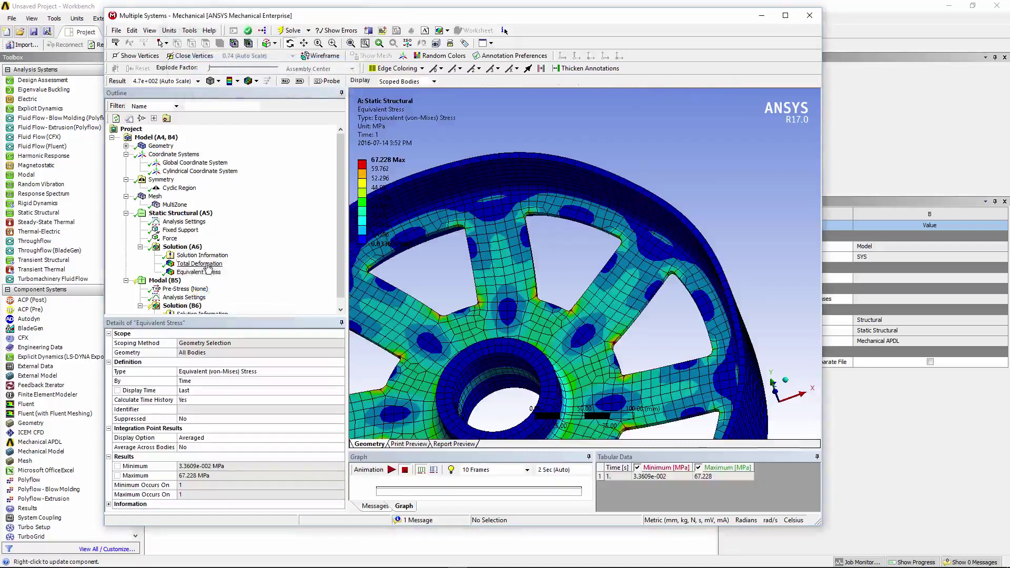
Step: Show the full-wheel Total Deformation contour, peaking at 0.0792 mm, fitted and orbited to a frontal view
left_click(201, 265)
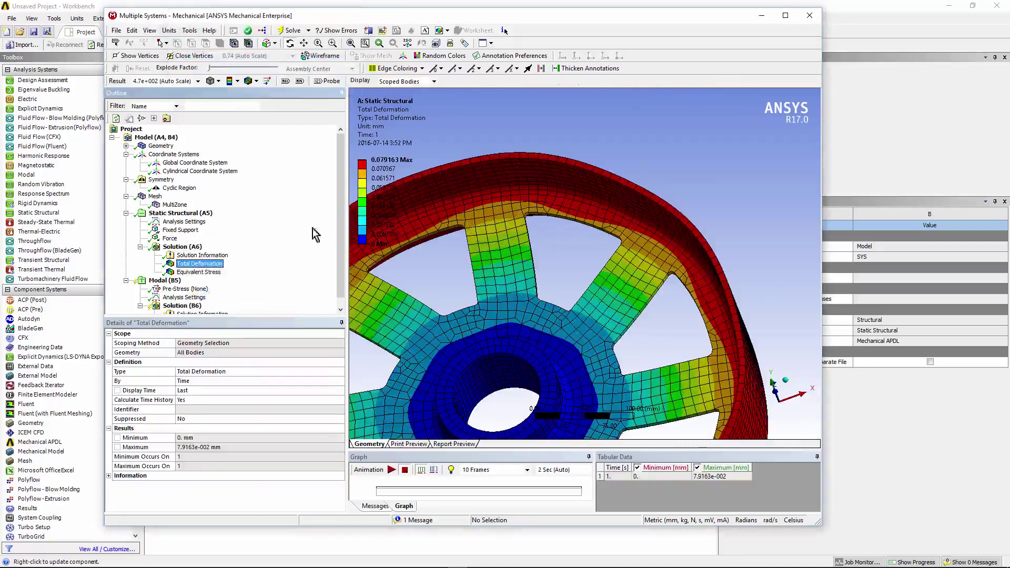
left_click(351, 44)
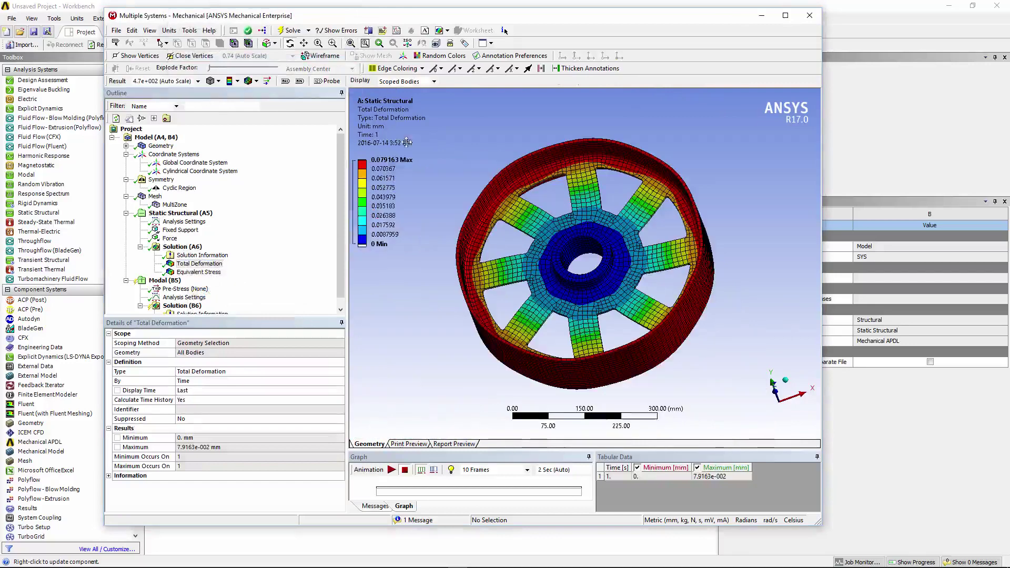
left_click(155, 196)
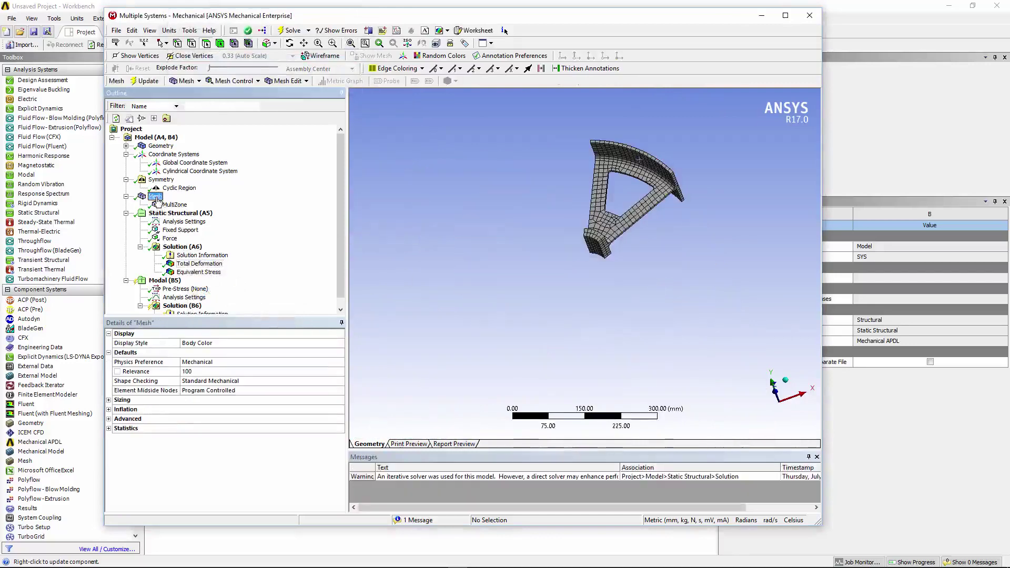
left_click(183, 266)
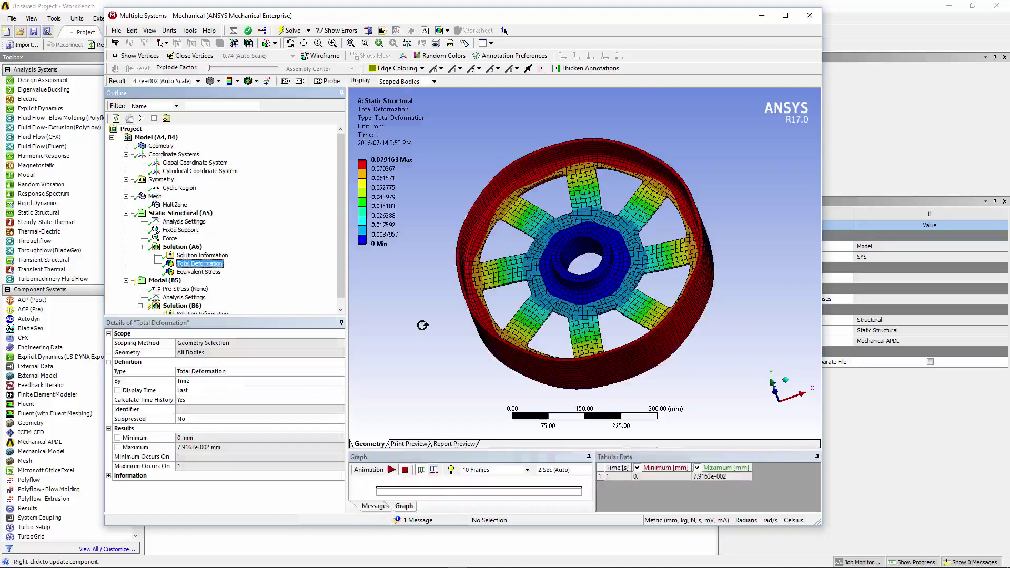
mouse_move(424, 310)
left_mouse_down()
mouse_move(413, 323)
mouse_move(441, 309)
mouse_move(447, 325)
mouse_move(312, 217)
left_mouse_up()
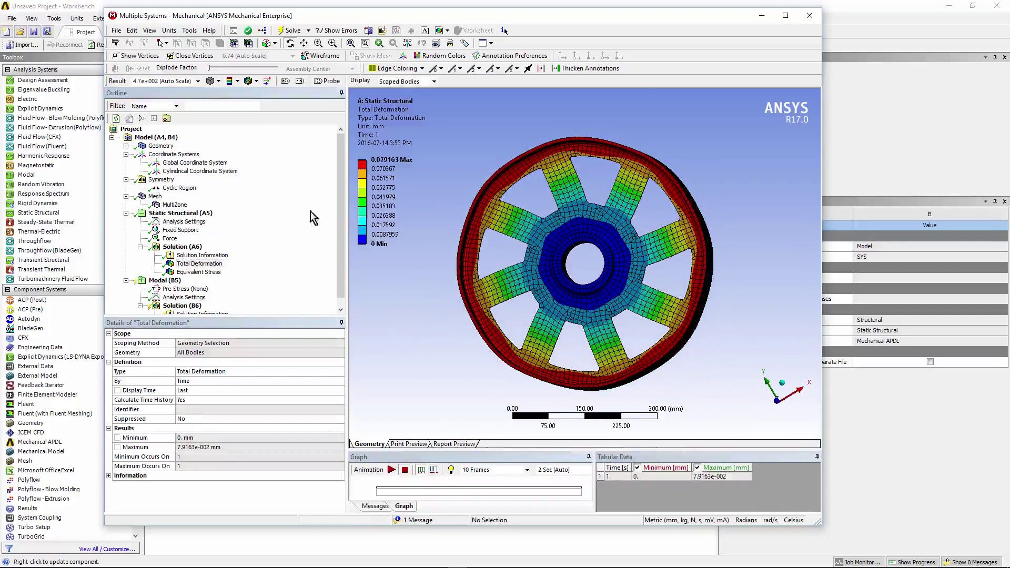
Step: Keep the automatic deformation scale and play, then stop, the total deformation animation
left_click(198, 82)
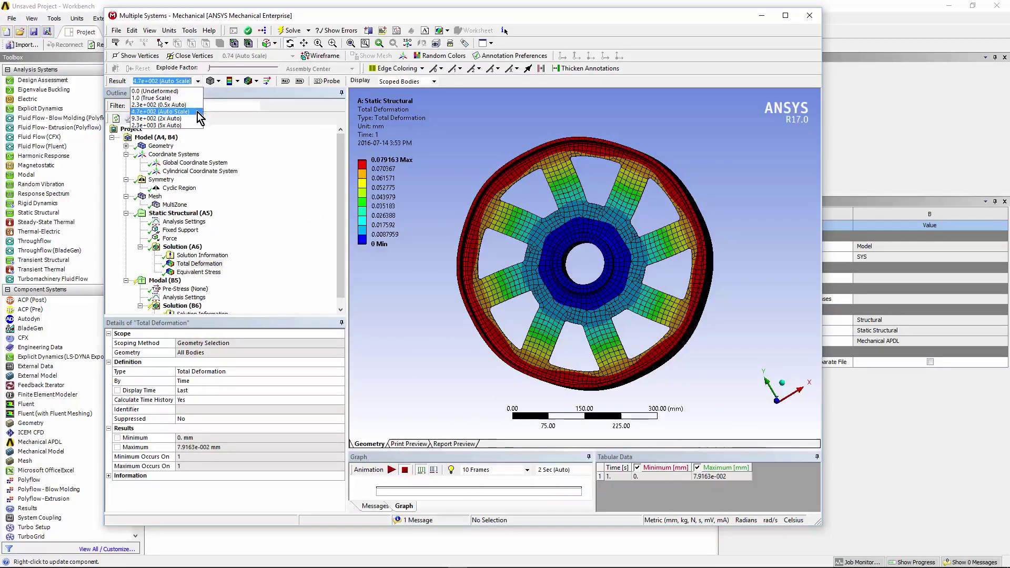
left_click(198, 112)
left_click_drag(402, 271, 444, 314)
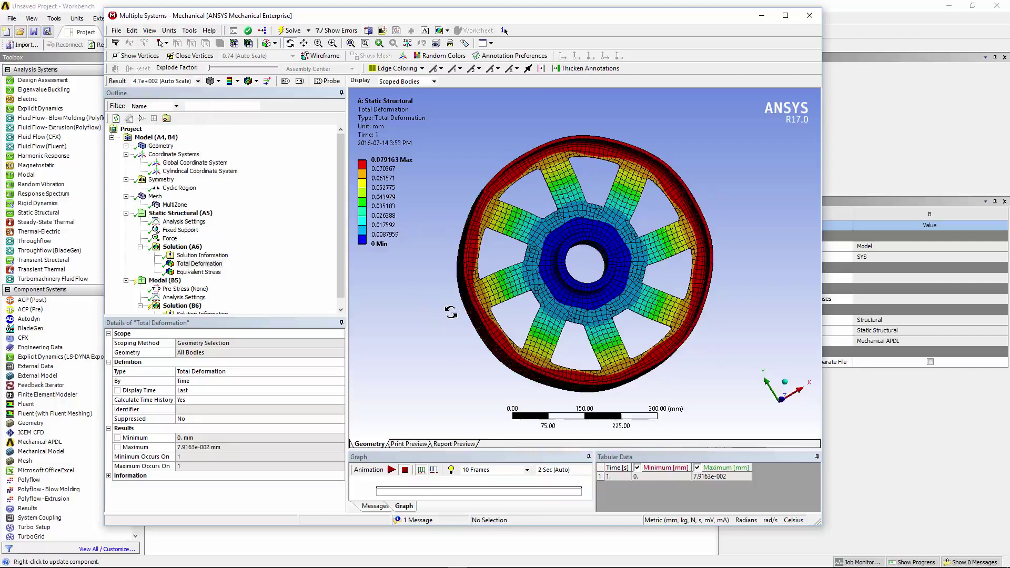
left_click(392, 470)
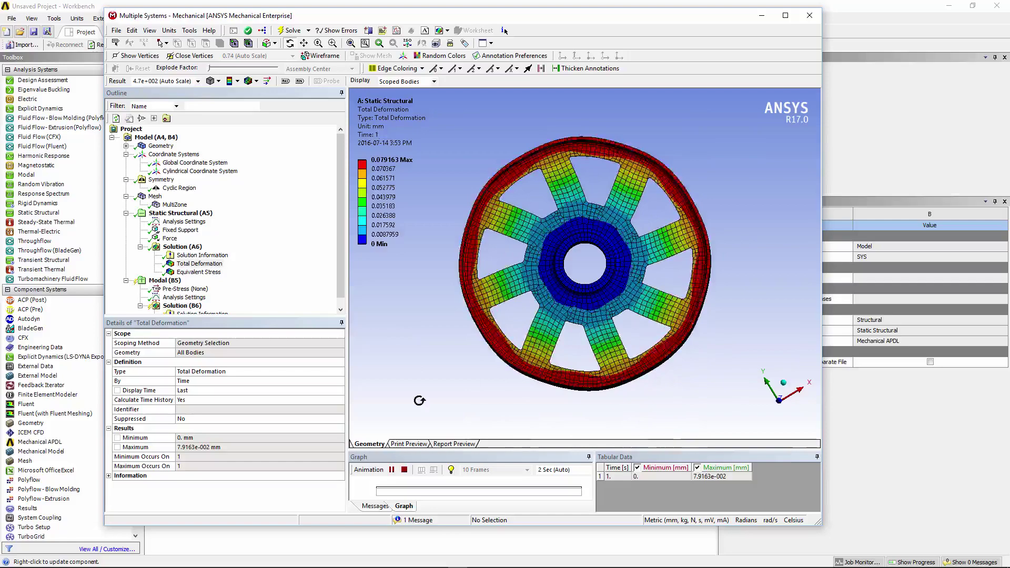
left_click_drag(508, 407, 491, 375)
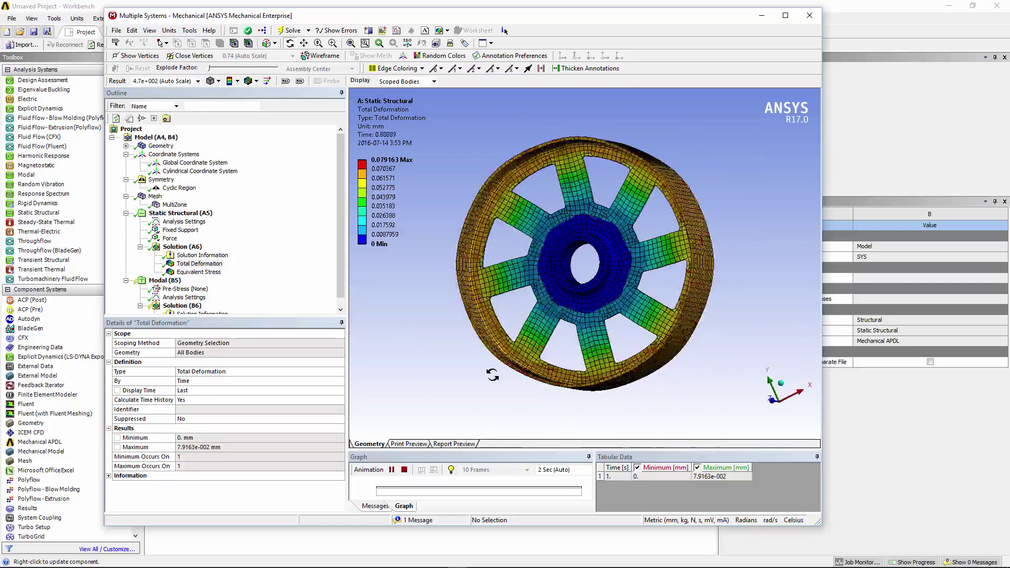
left_click(404, 471)
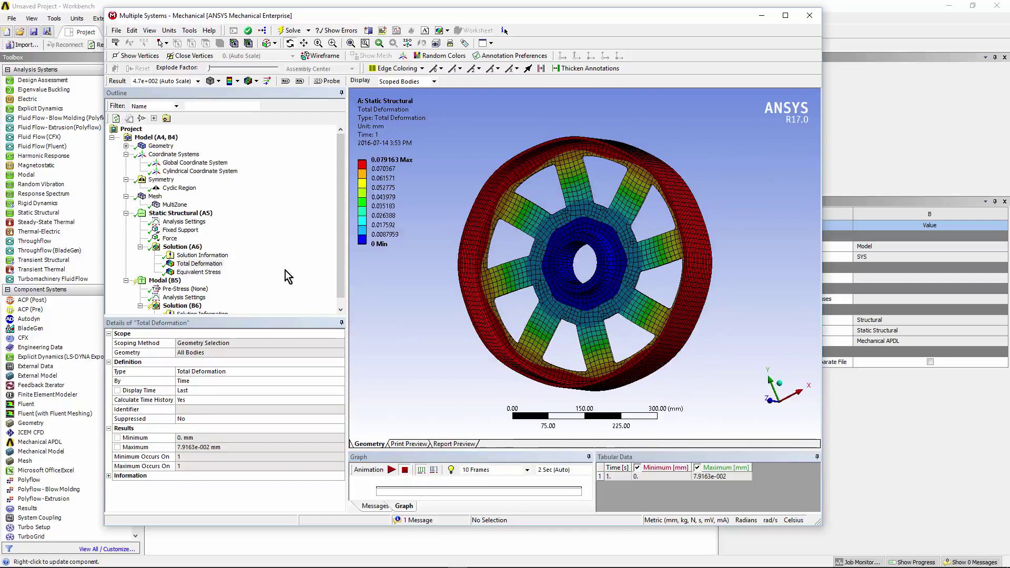
Step: Show the full-wheel Equivalent Stress contour, peaking at 67.228 MPa, fitted to the view
left_click(200, 272)
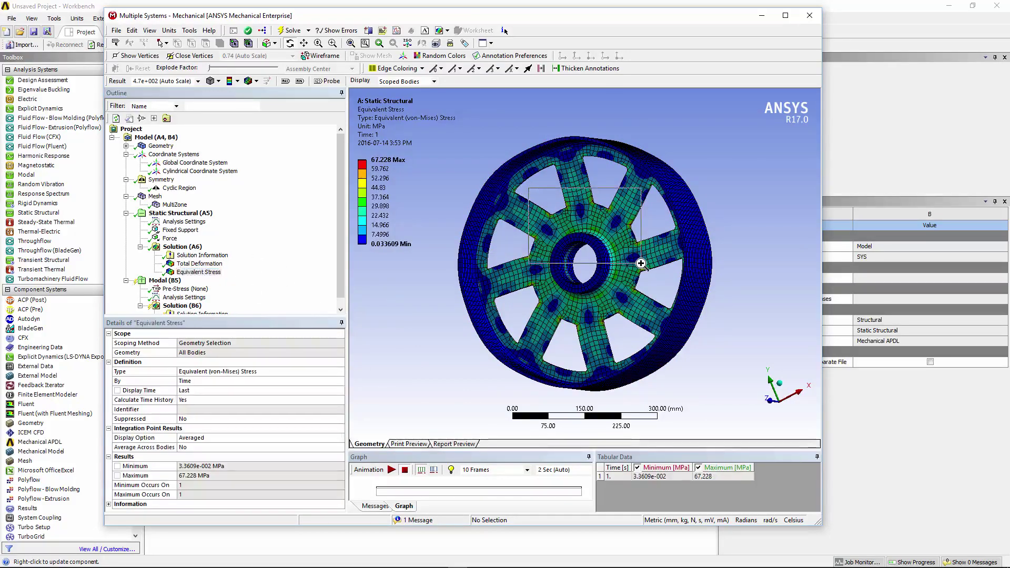
scroll(646, 247, "up", 5)
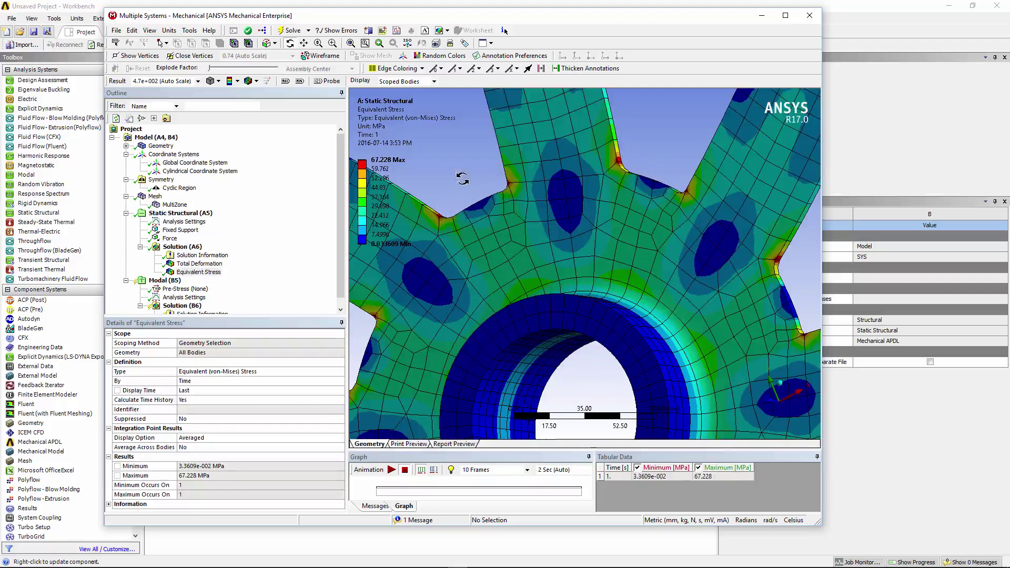
left_click(351, 43)
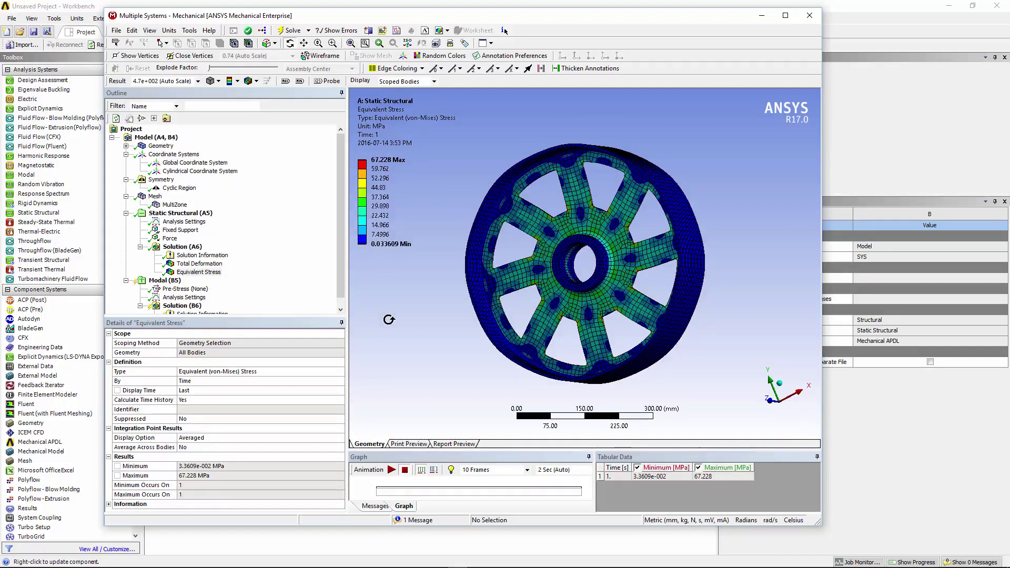
left_click(342, 270)
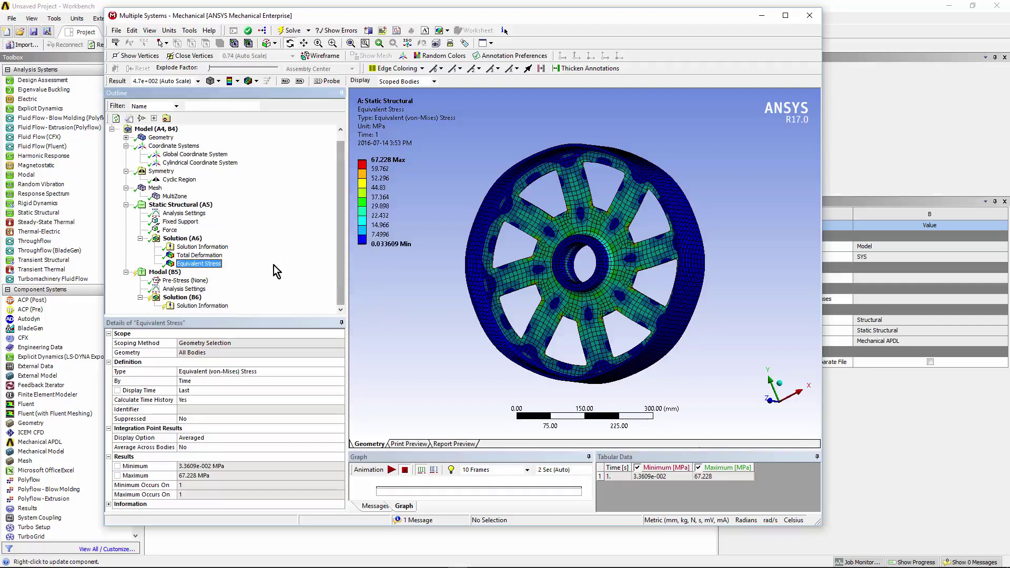
Step: Copy the Static Structural Fixed Support onto the Modal analysis
left_click(160, 273)
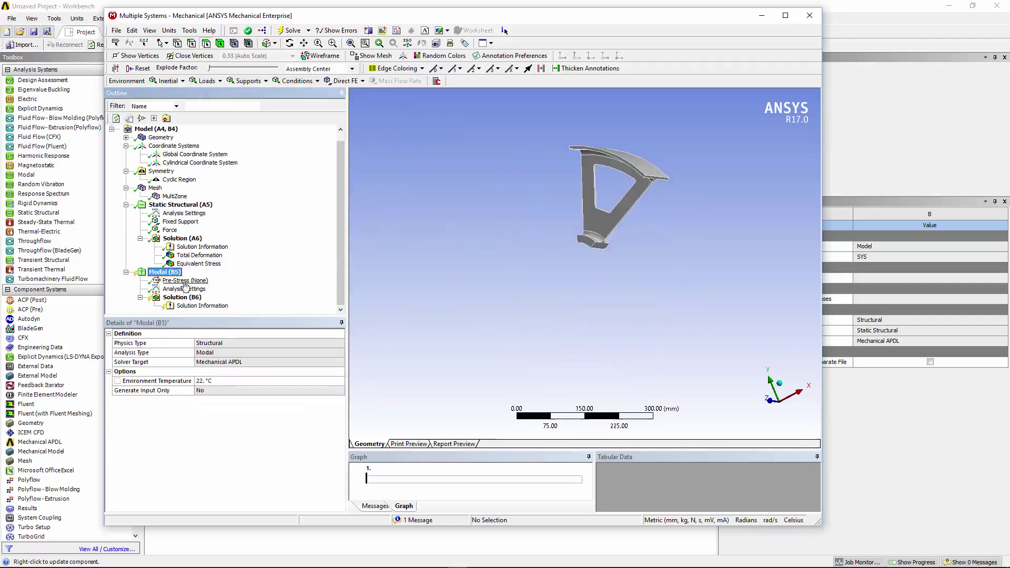
left_click(180, 223)
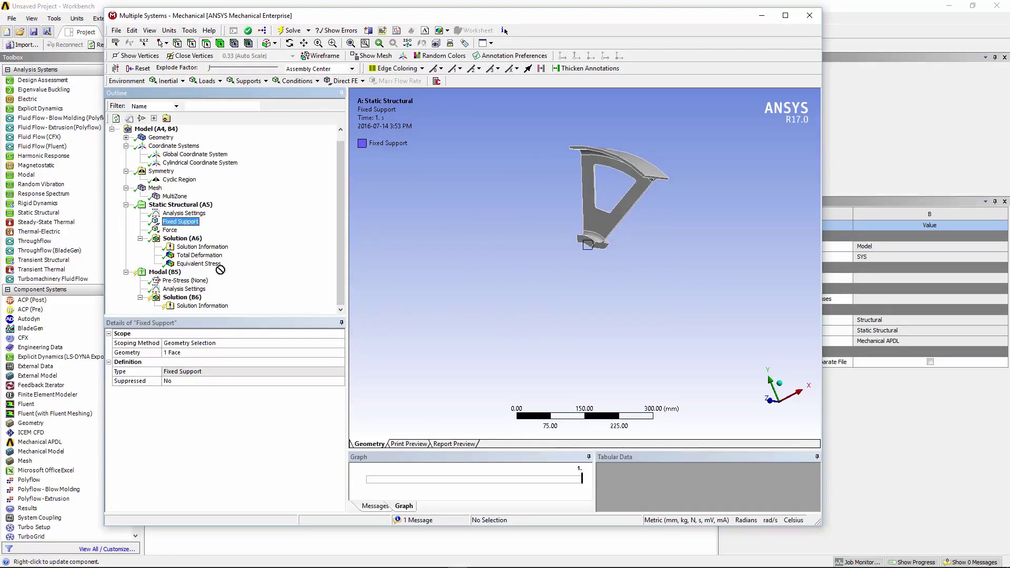
left_click_drag(220, 270, 168, 274)
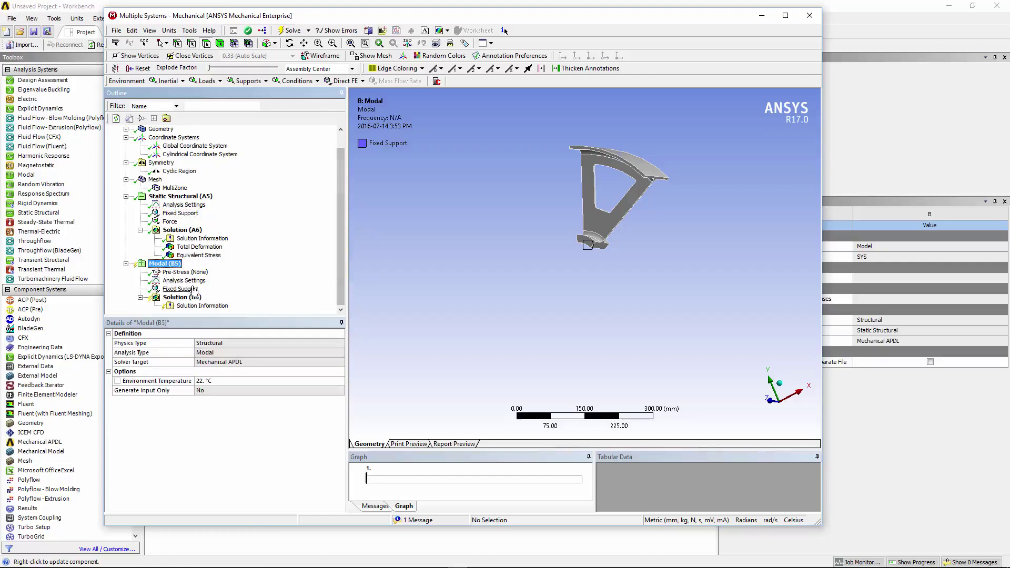
Step: Set Max Modes to Find to 8 in the Modal Analysis Settings
left_click(184, 280)
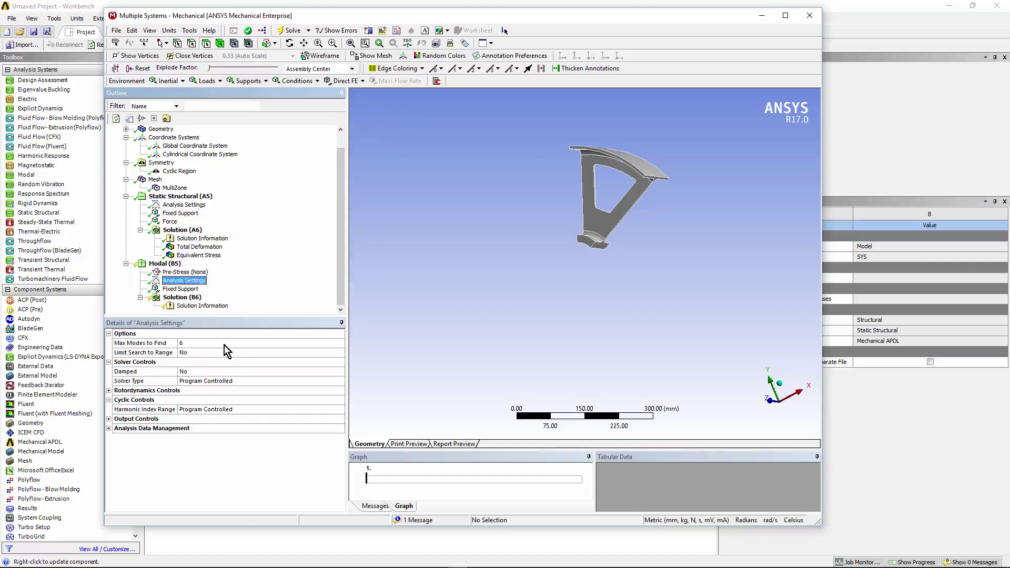
left_click(224, 346)
left_click(295, 344)
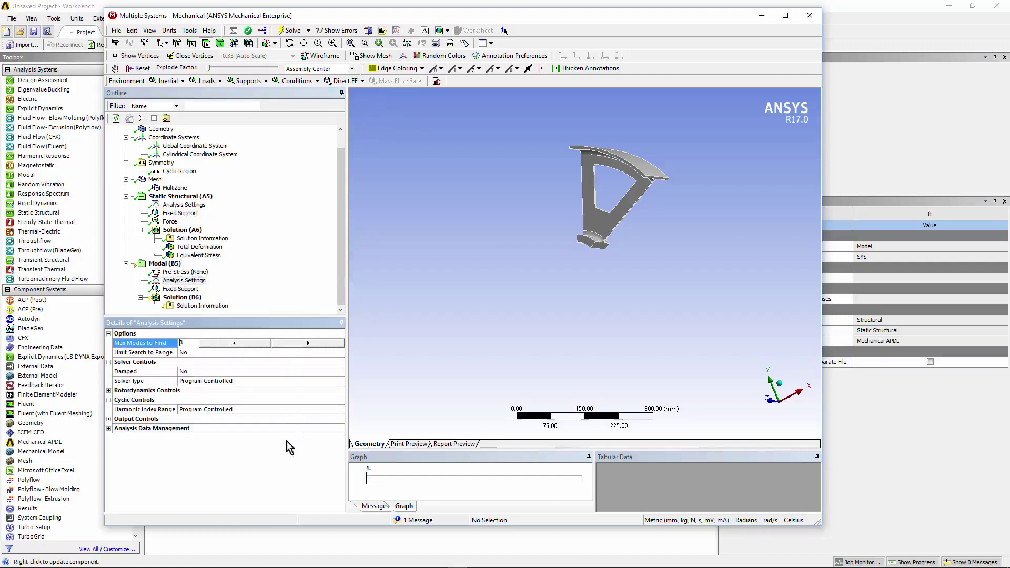
left_click(142, 402)
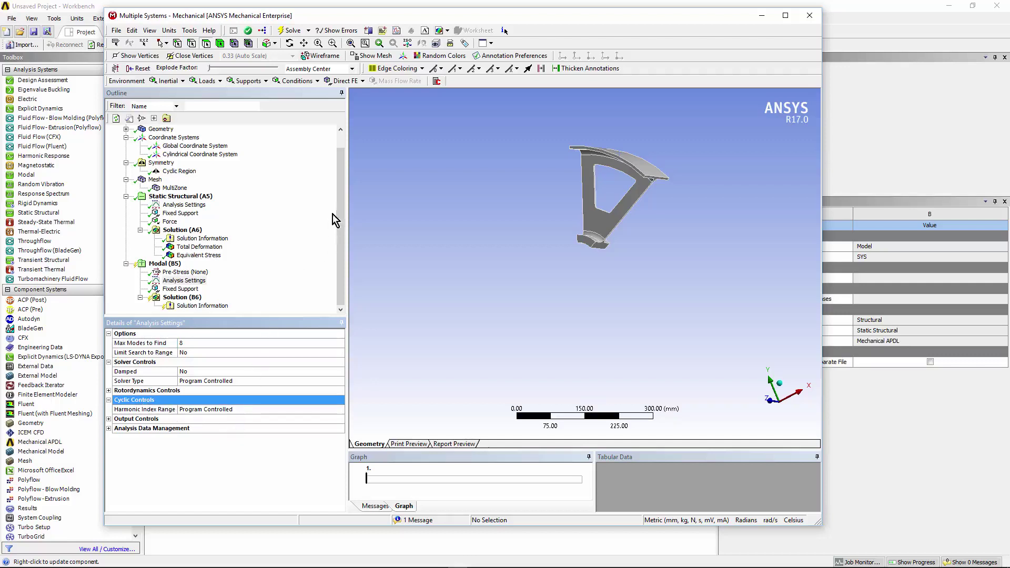
left_click(344, 197)
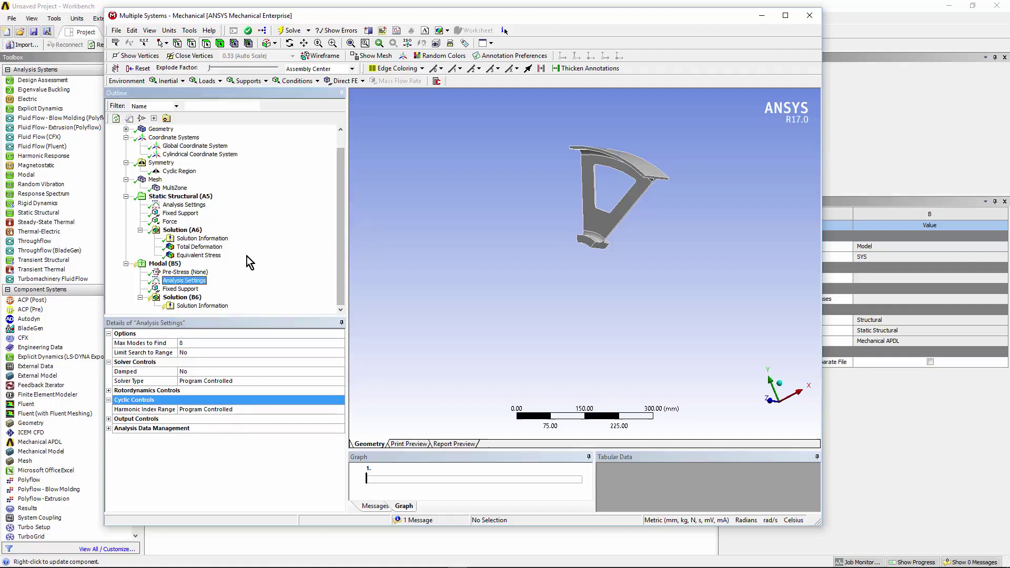
Step: Solve Solution (B6) and return to it to list mode frequencies by harmonic index
left_click(181, 299)
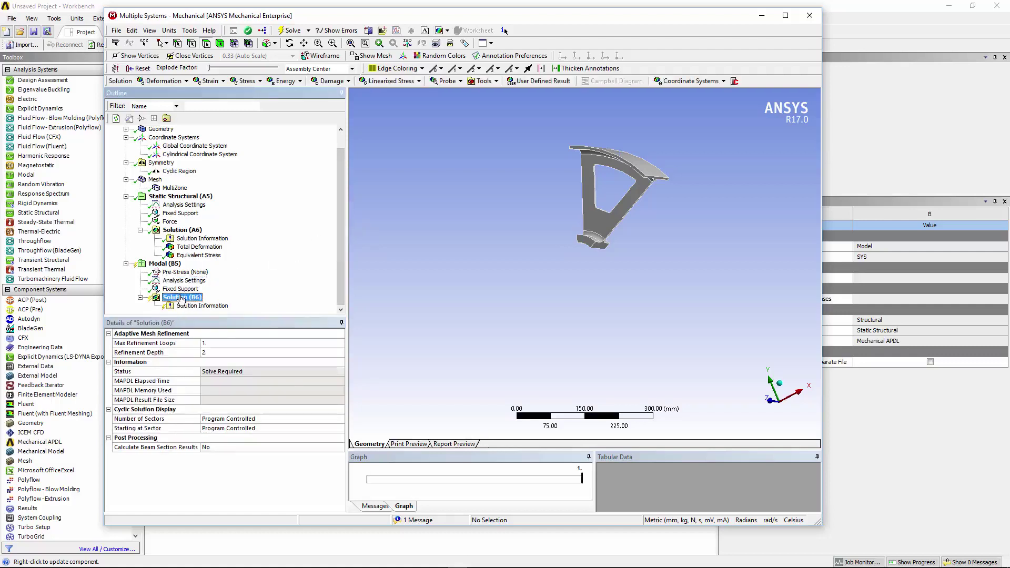
right_click(180, 299)
left_click(201, 316)
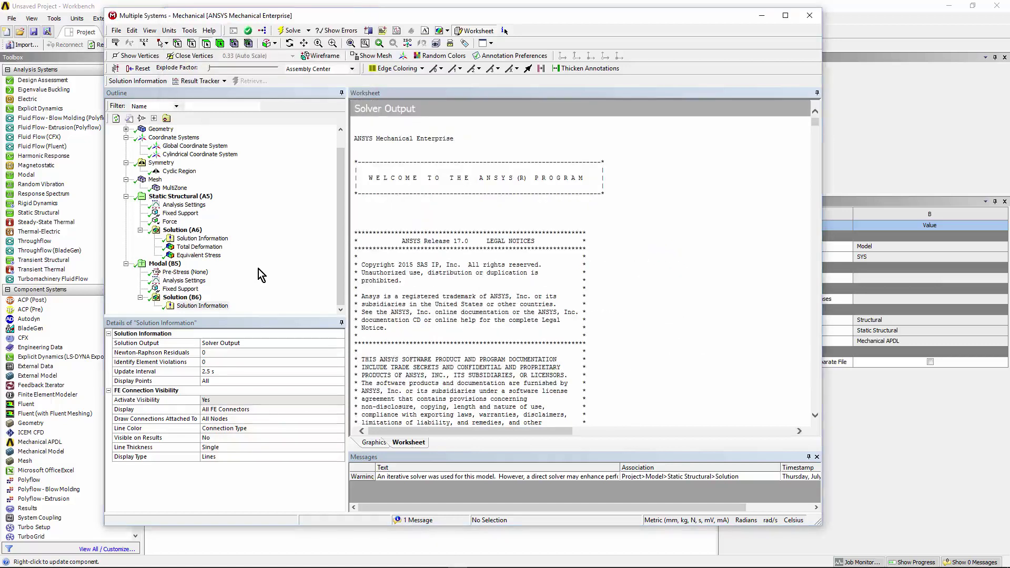
left_click(183, 298)
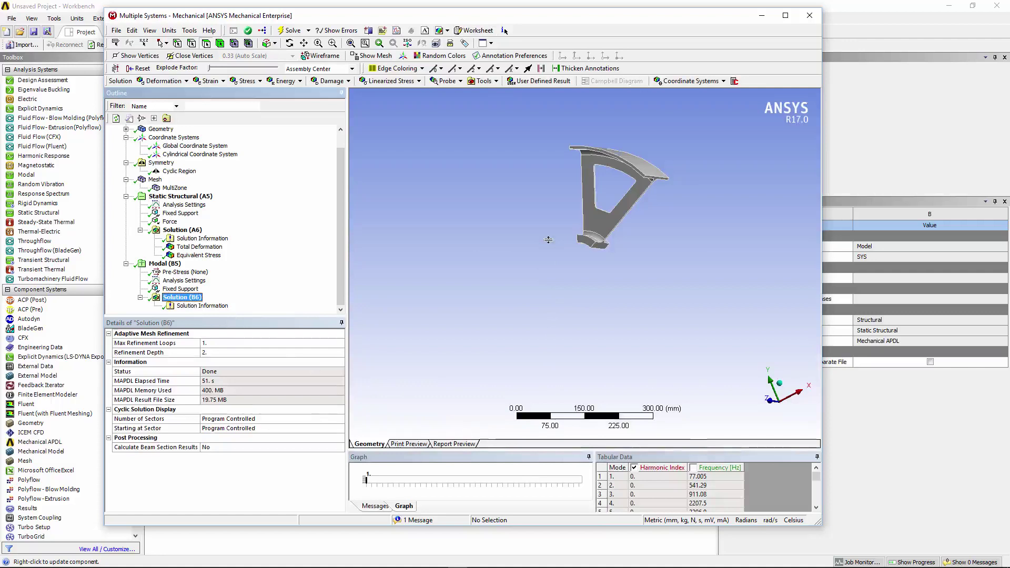
Step: Create mode shape results for all modes listed in the enlarged Tabular Data table
left_click_drag(529, 449, 546, 237)
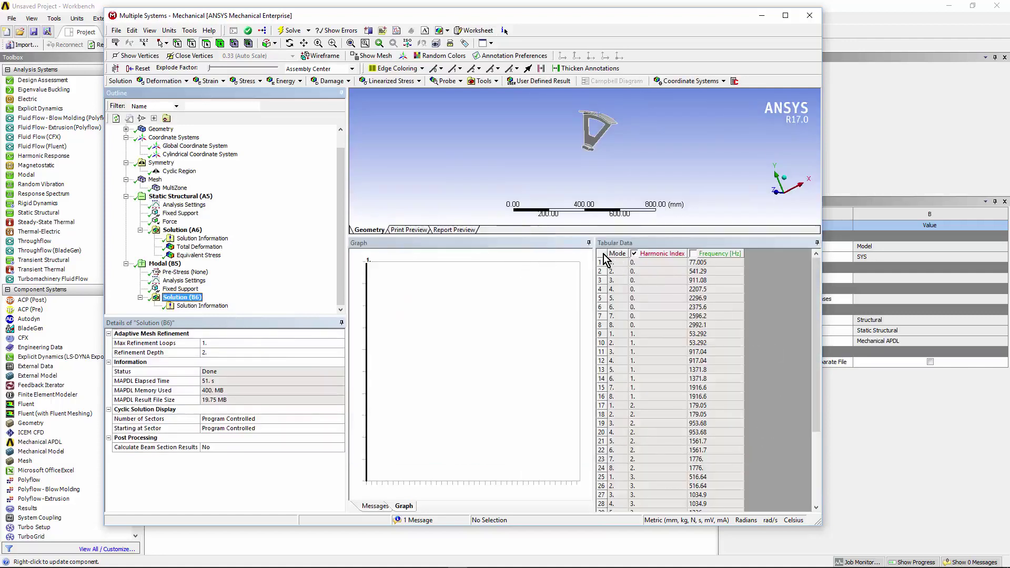
left_click(603, 254)
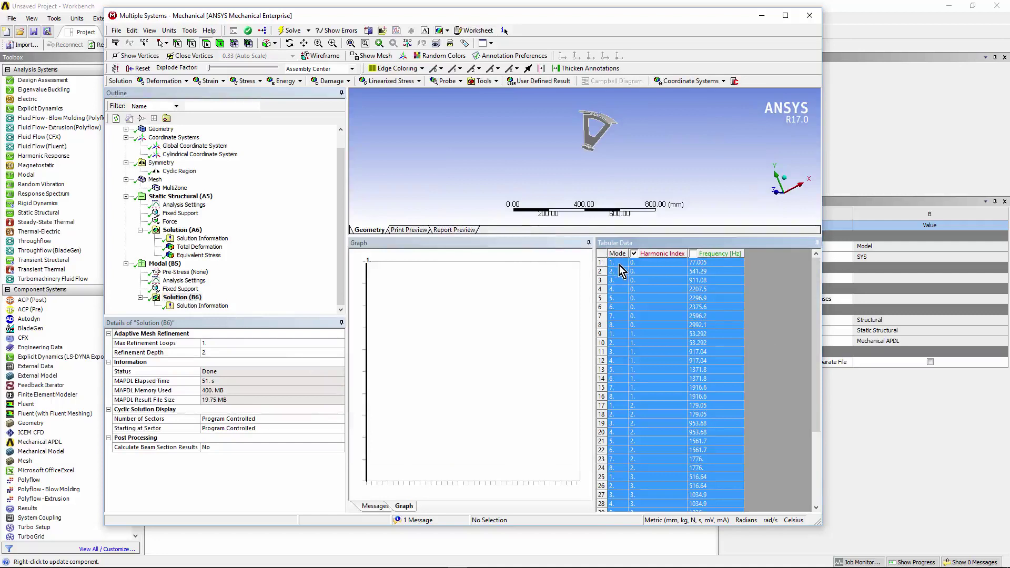
right_click(620, 269)
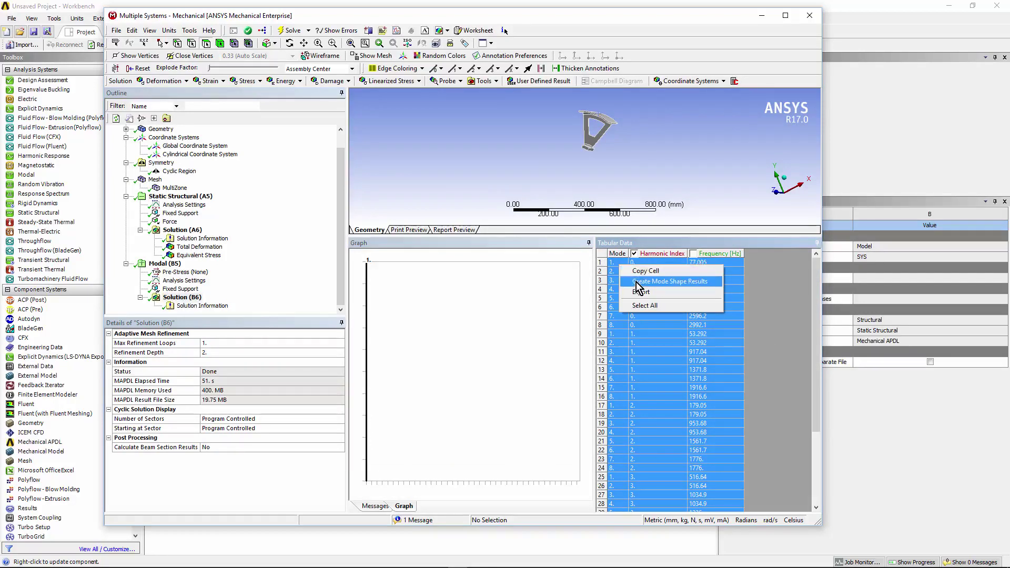
left_click(636, 283)
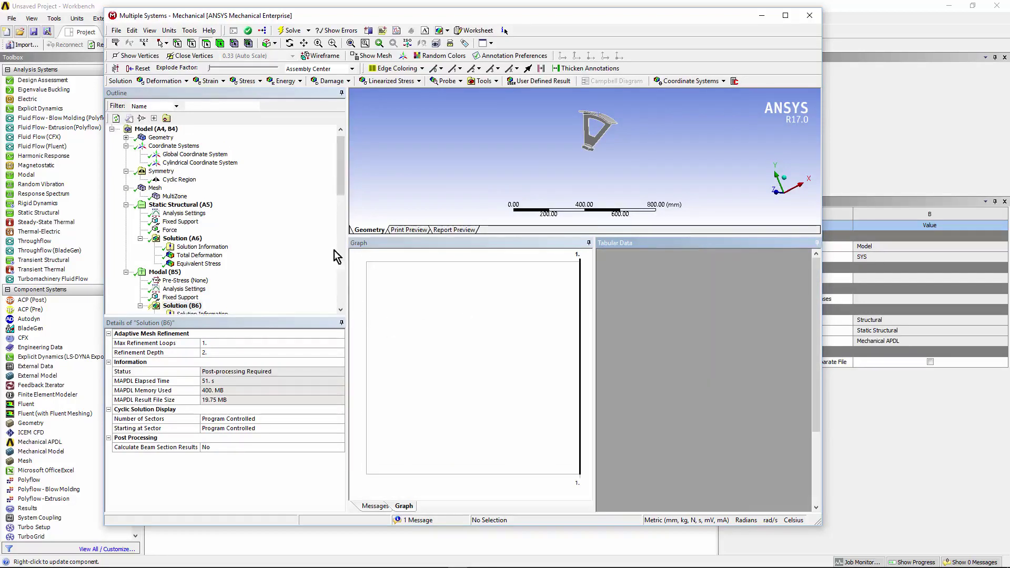
left_click_drag(340, 190, 347, 245)
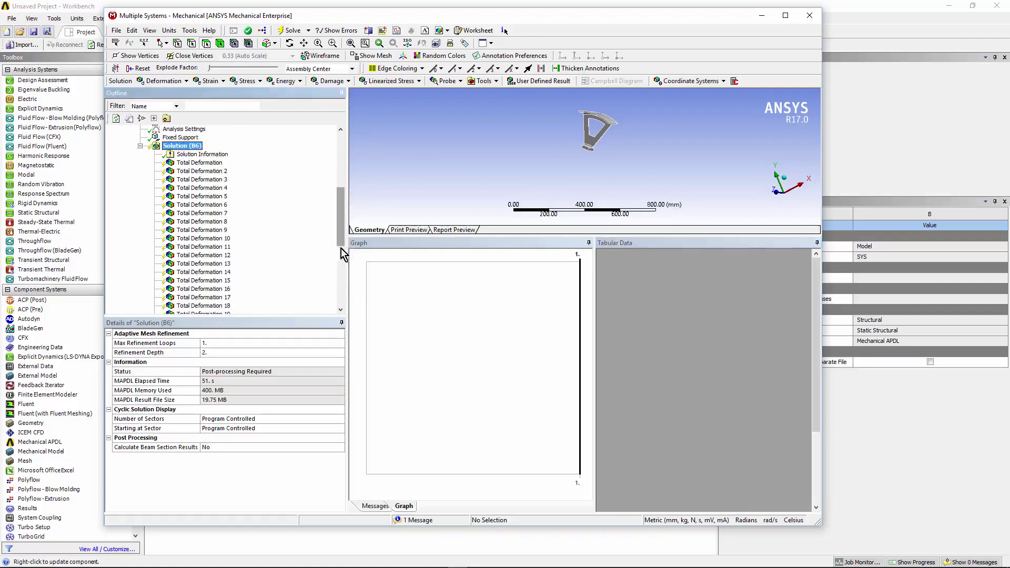
Step: Evaluate all the new Total Deformation results, showing 8.7954 at 77.005 Hz
left_click(195, 164)
right_click(195, 164)
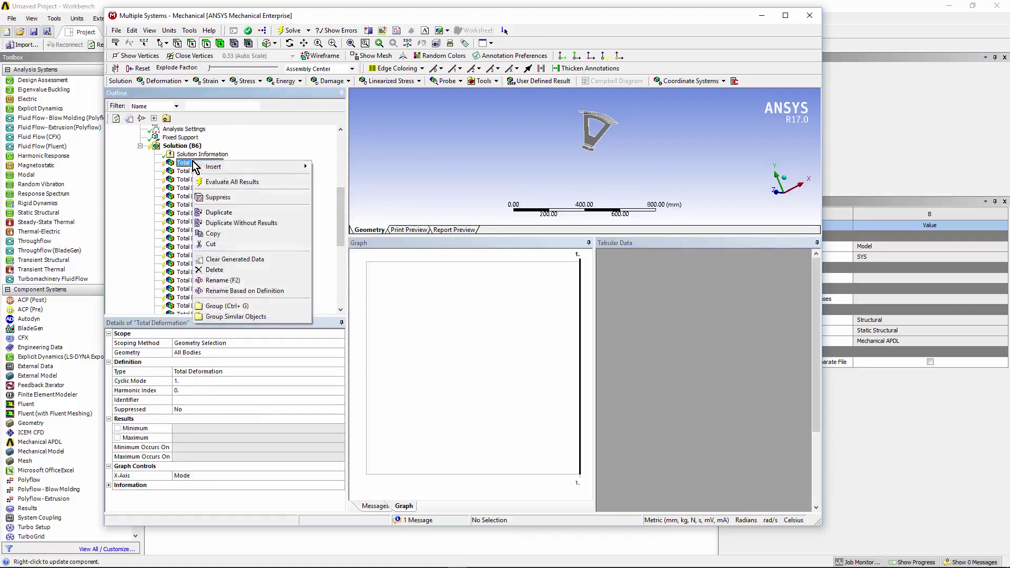
left_click(224, 184)
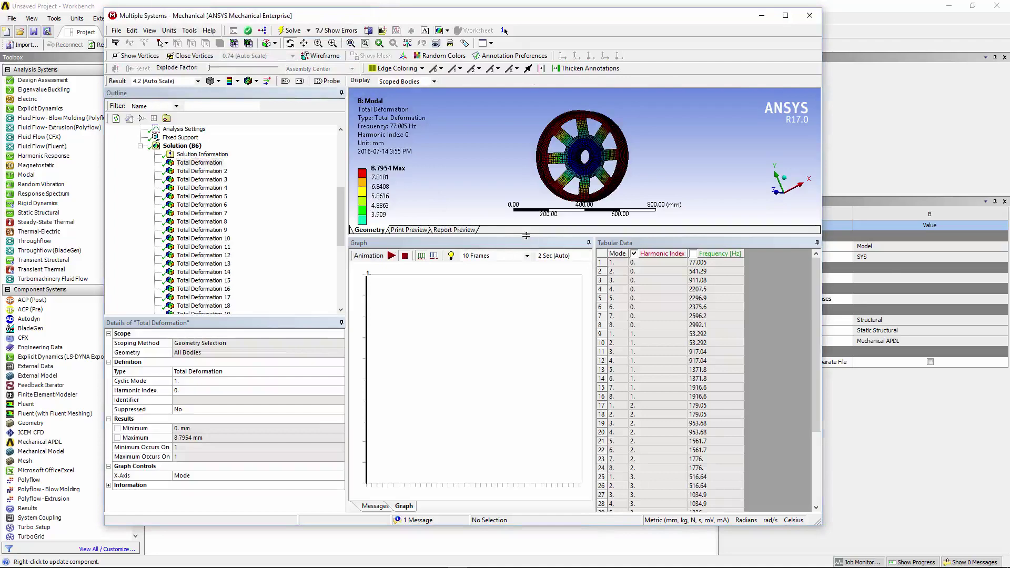
Step: Orbit the 77.005 Hz mode shape, restore the graph and frequency panels, and maximize the window
left_click_drag(525, 235, 527, 491)
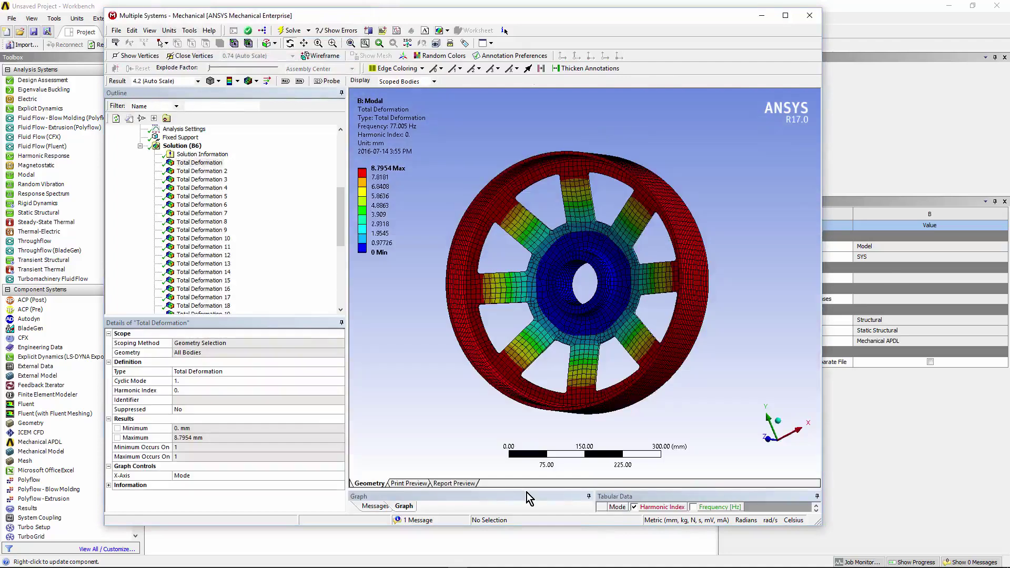
scroll(527, 409, "up", 2)
scroll(527, 410, "up", 1)
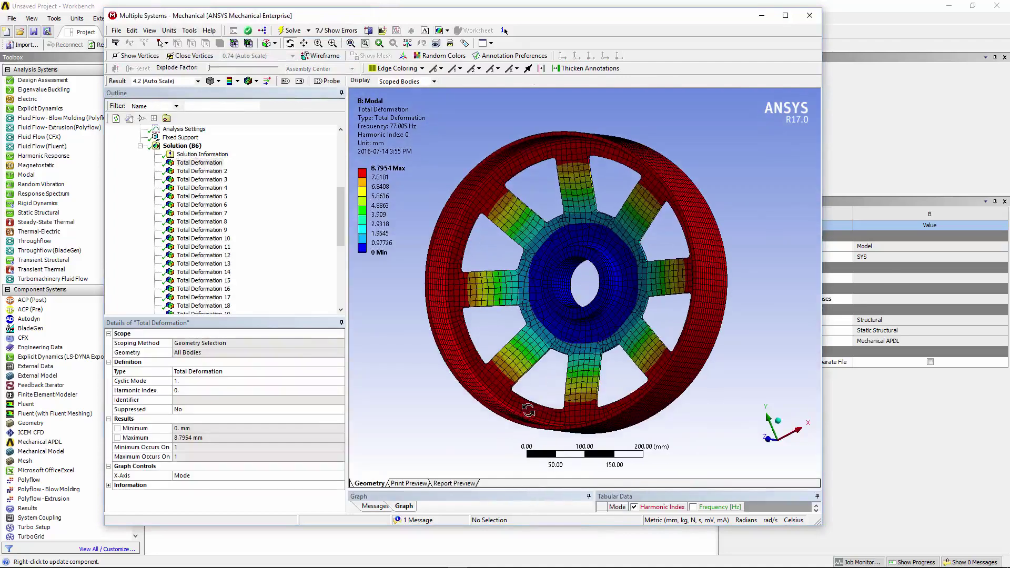
middle_click_drag(528, 410, 387, 406)
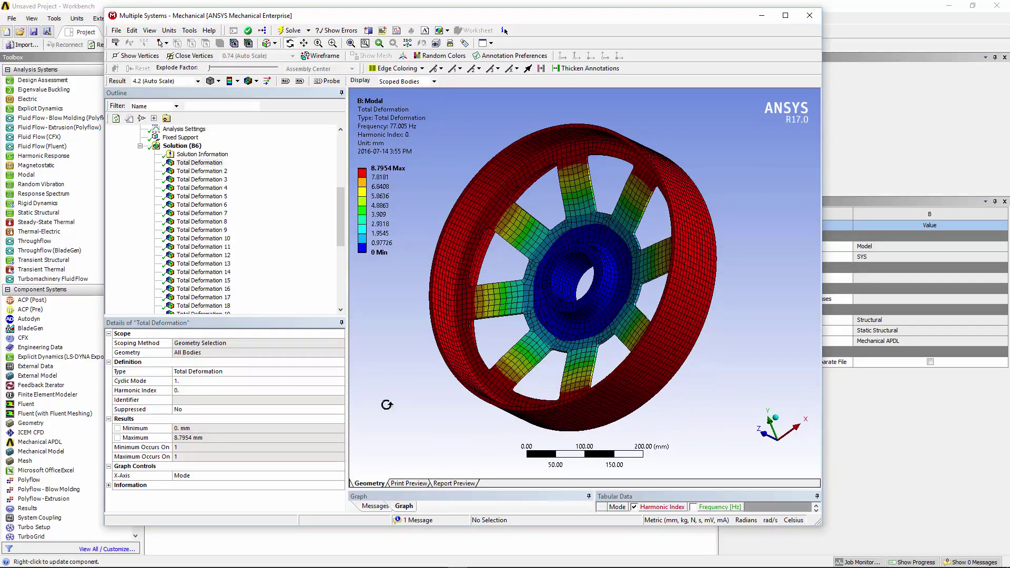
middle_click_drag(507, 338, 597, 340)
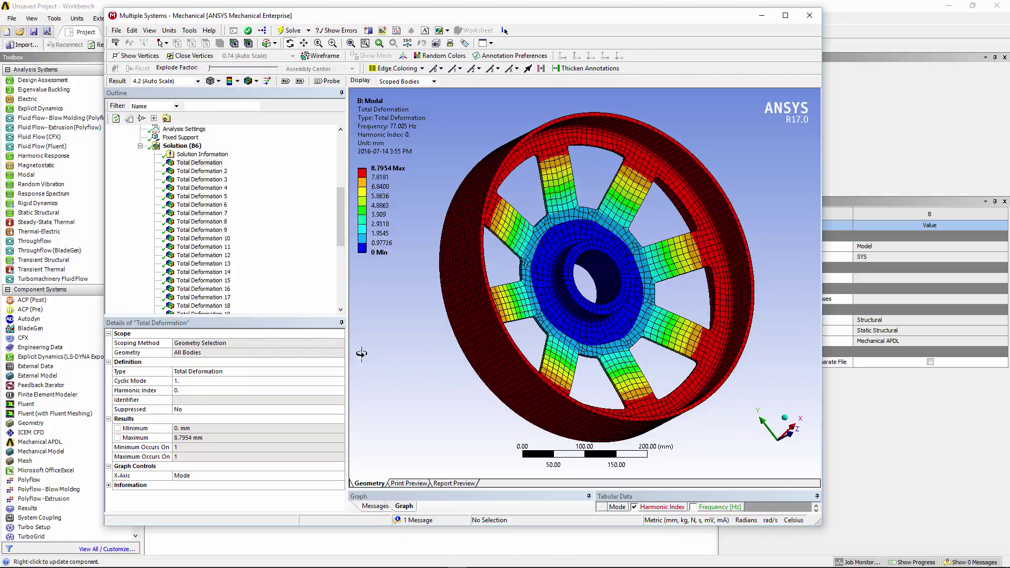
left_click(209, 163)
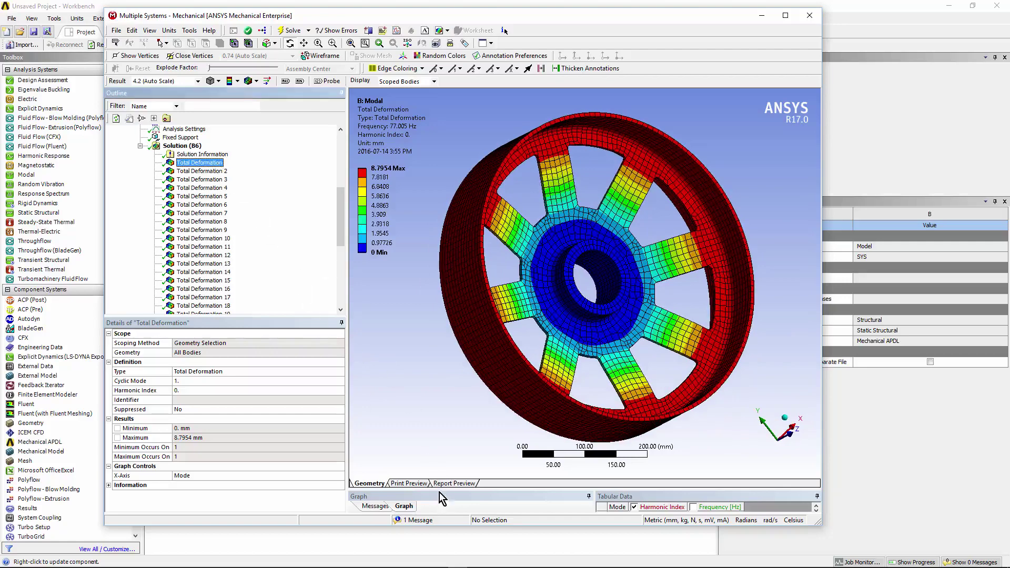
left_click_drag(440, 489, 440, 467)
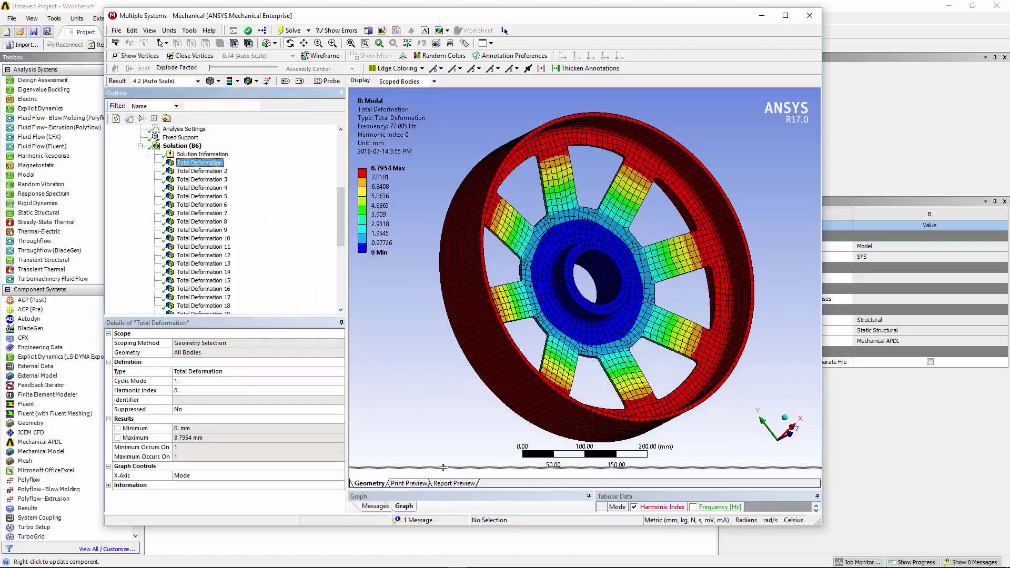
left_click(783, 16)
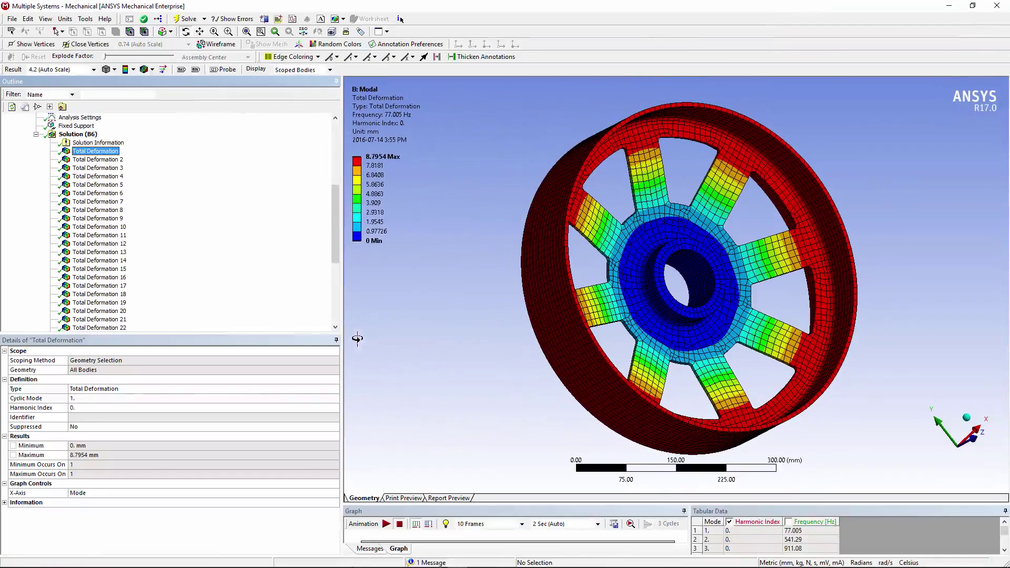
Step: Widen the model view, choose 20 animation frames, and play then stop the 77.005 Hz mode
left_click_drag(307, 313, 180, 316)
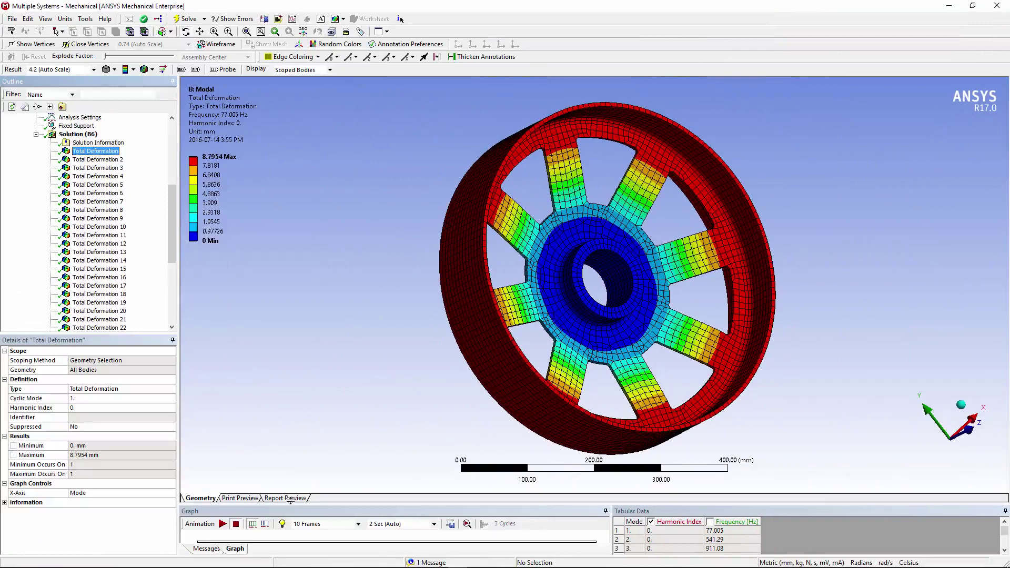
left_click_drag(289, 504, 290, 498)
left_click(352, 520)
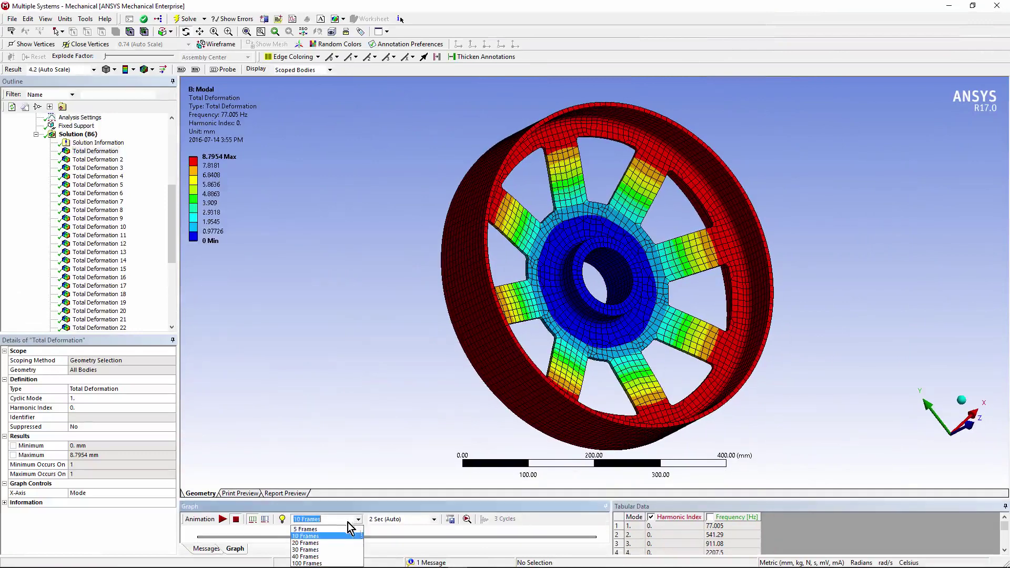
left_click(316, 538)
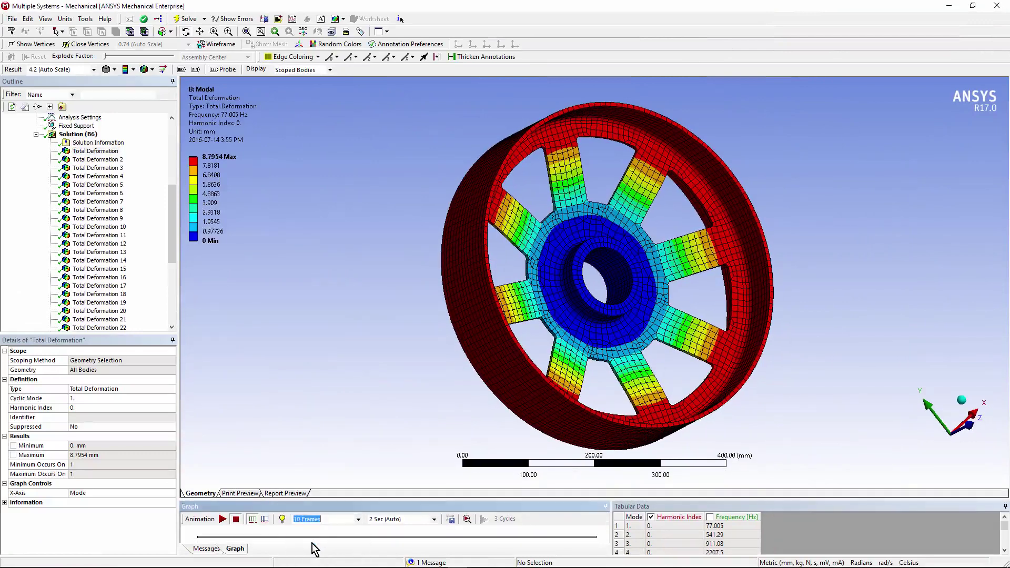
left_click(223, 520)
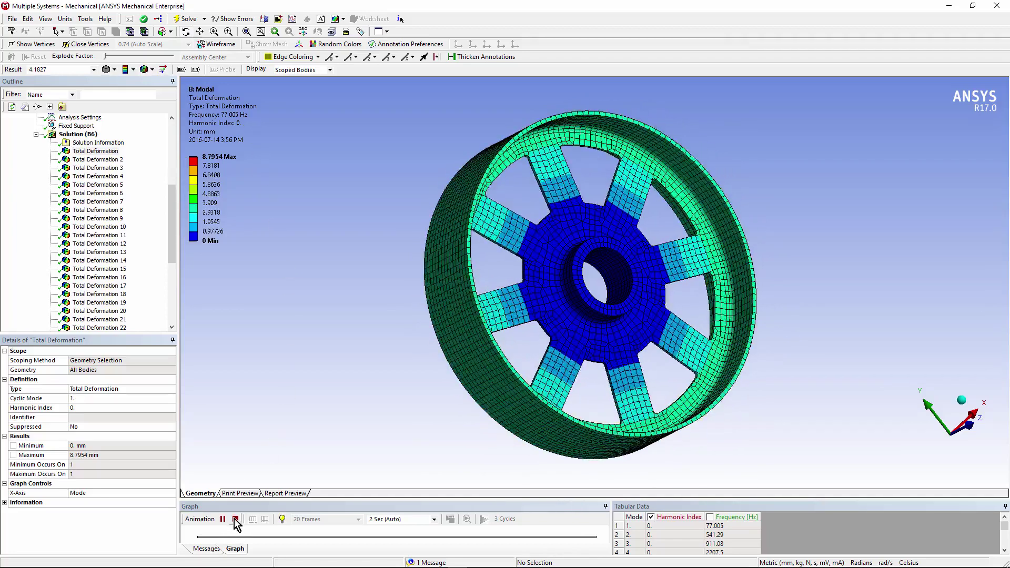
left_click(235, 518)
Step: Animate the Total Deformation 2 mode shape, checking front, Y-axis and isometric views
left_click(105, 161)
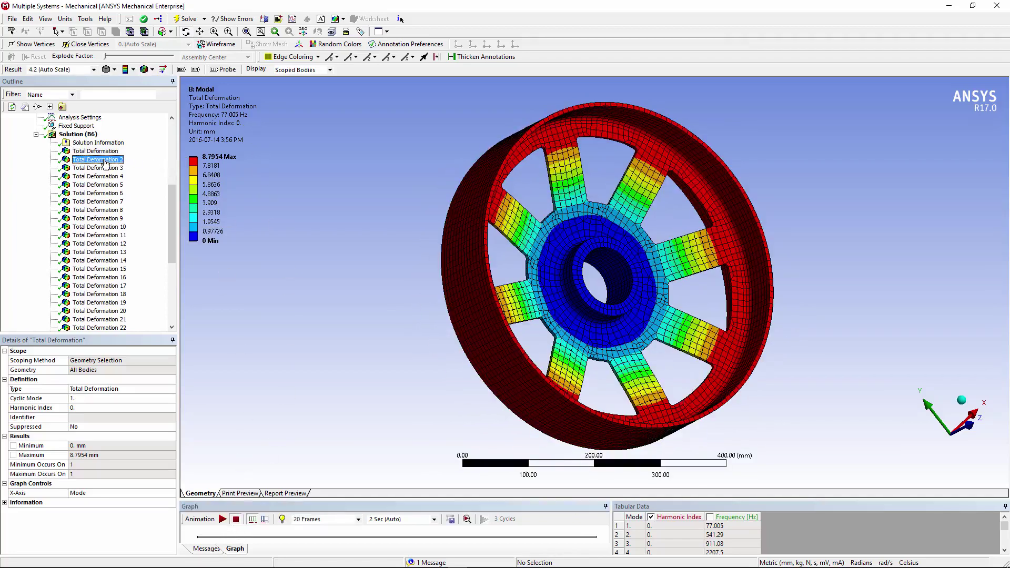
right_click(105, 163)
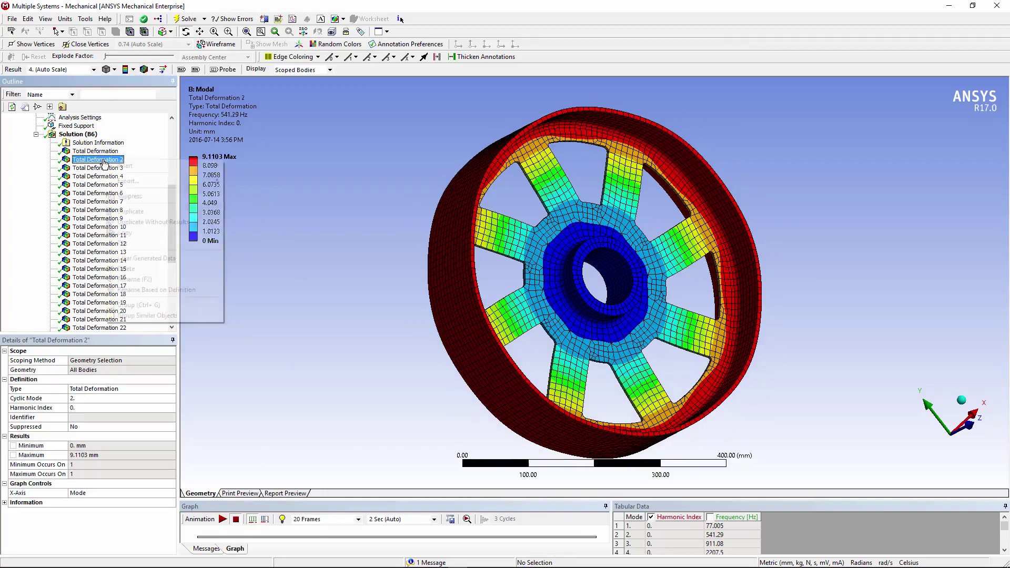
left_click(289, 169)
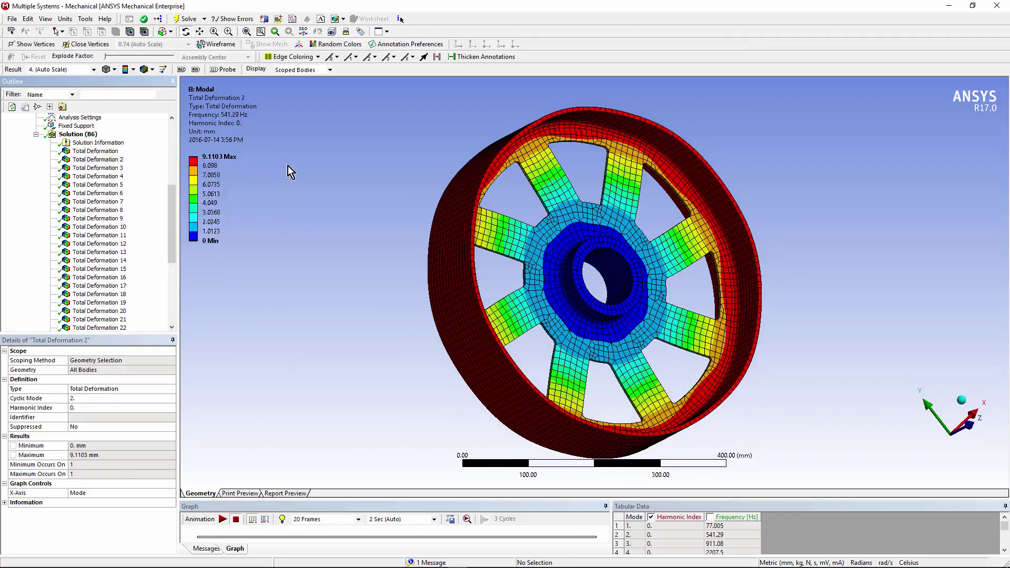
left_click(223, 520)
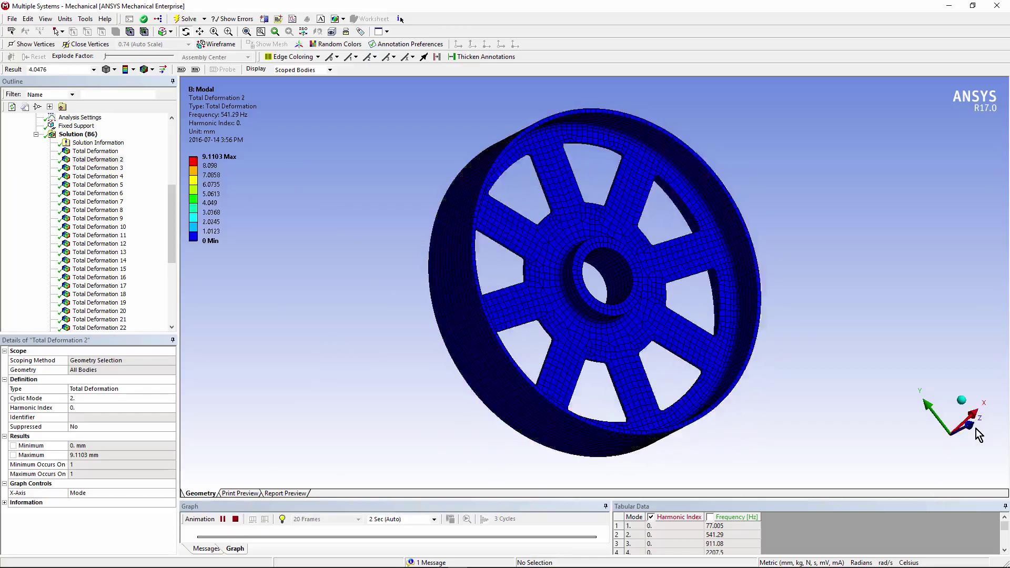
left_click(952, 429)
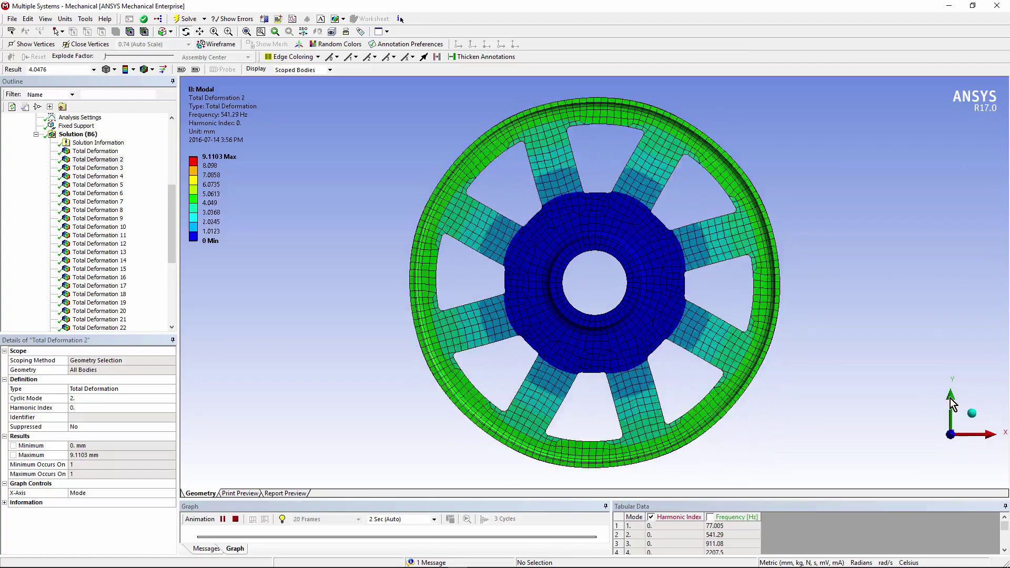
left_click(950, 398)
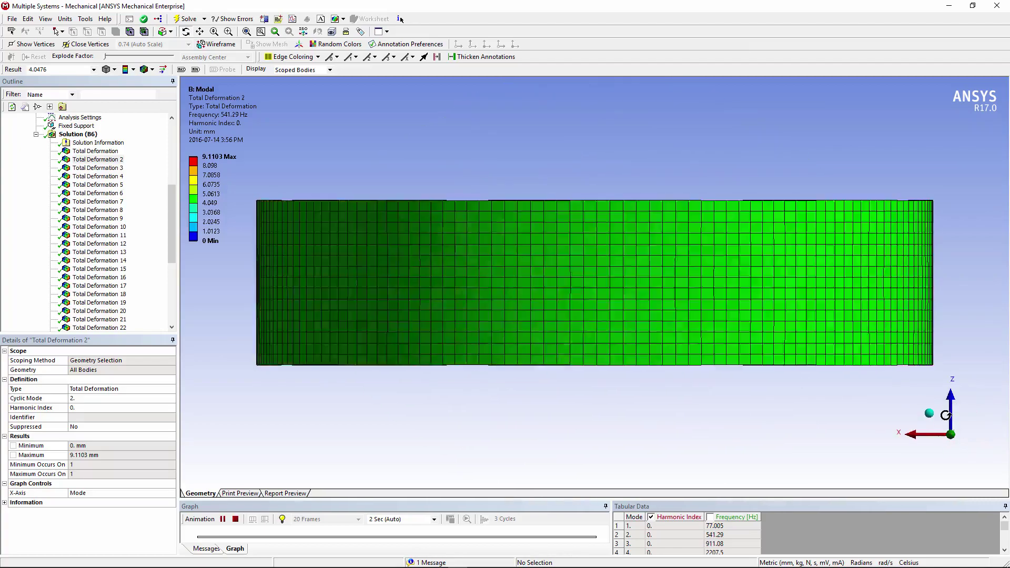
left_click(930, 414)
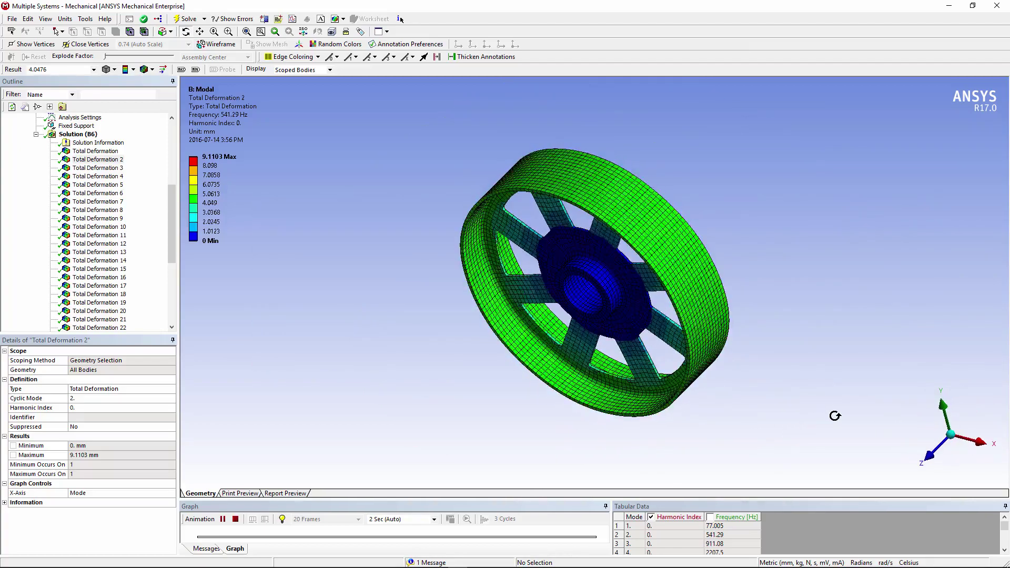
left_click_drag(834, 415, 765, 338)
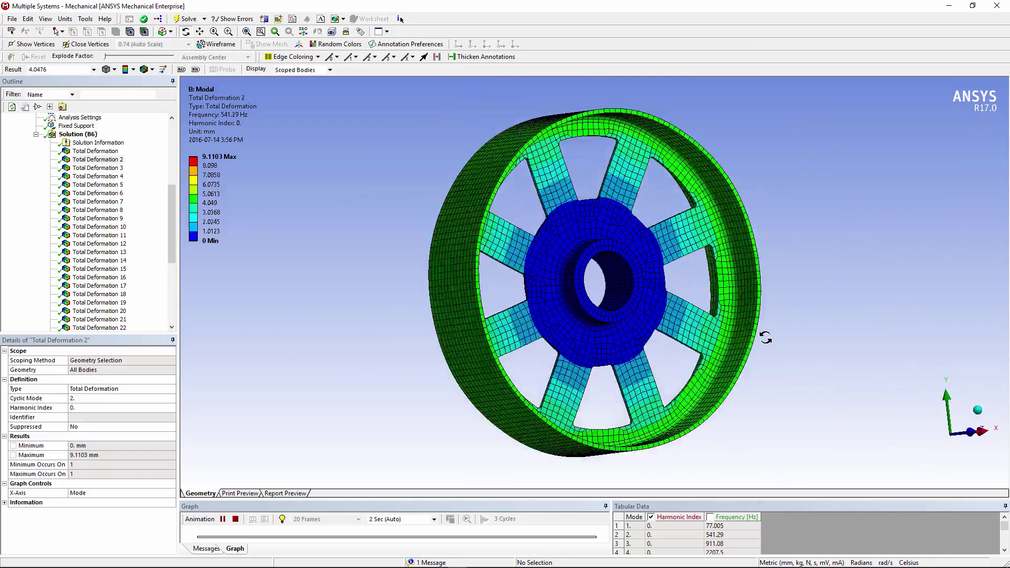
Step: Animate Total Deformation 3, then Total Deformation 8, the harmonic index 0 mode at 2992.1 Hz
left_click(103, 168)
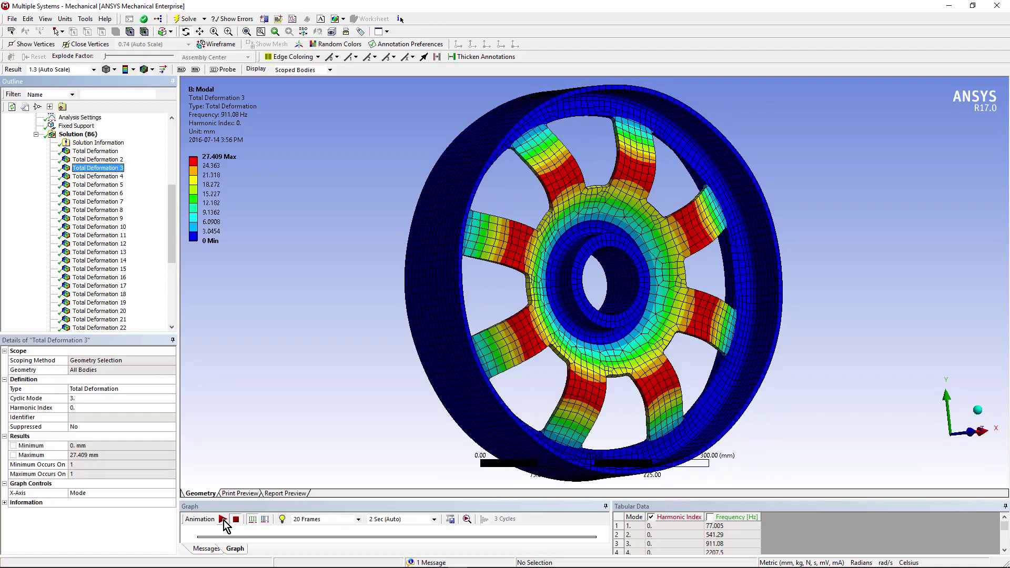
left_click(222, 520)
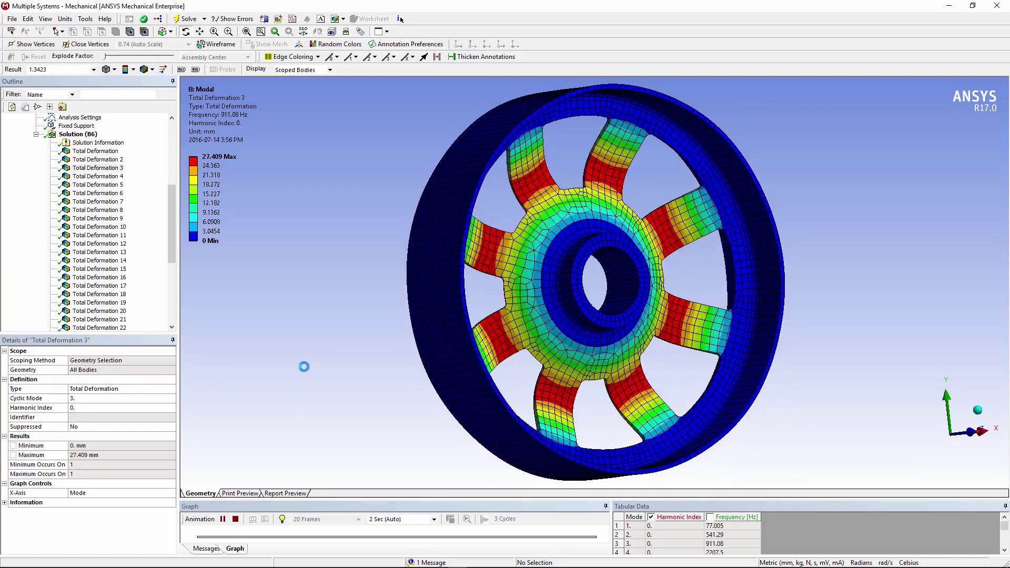
left_click(235, 520)
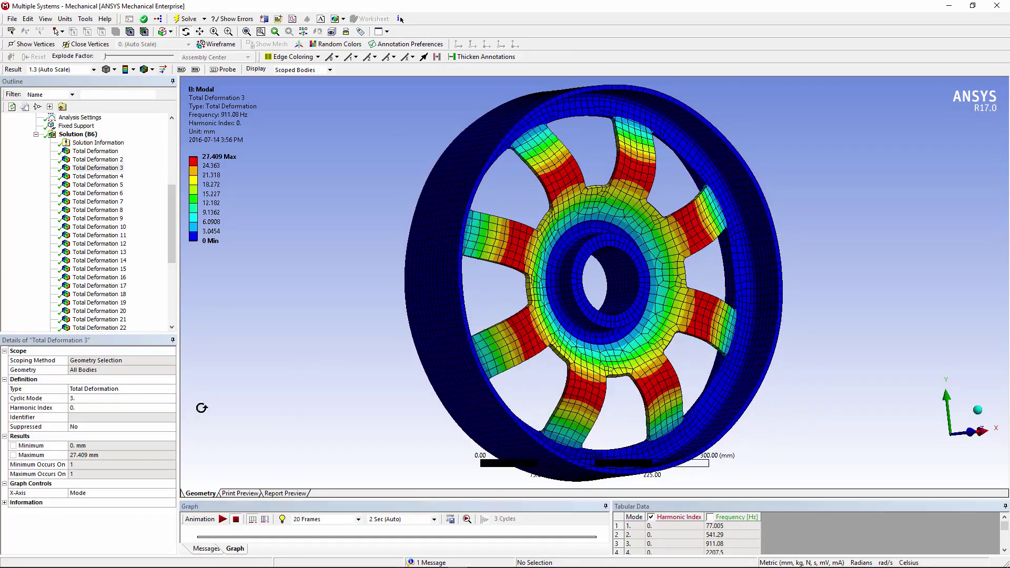
left_click(105, 210)
left_click(223, 520)
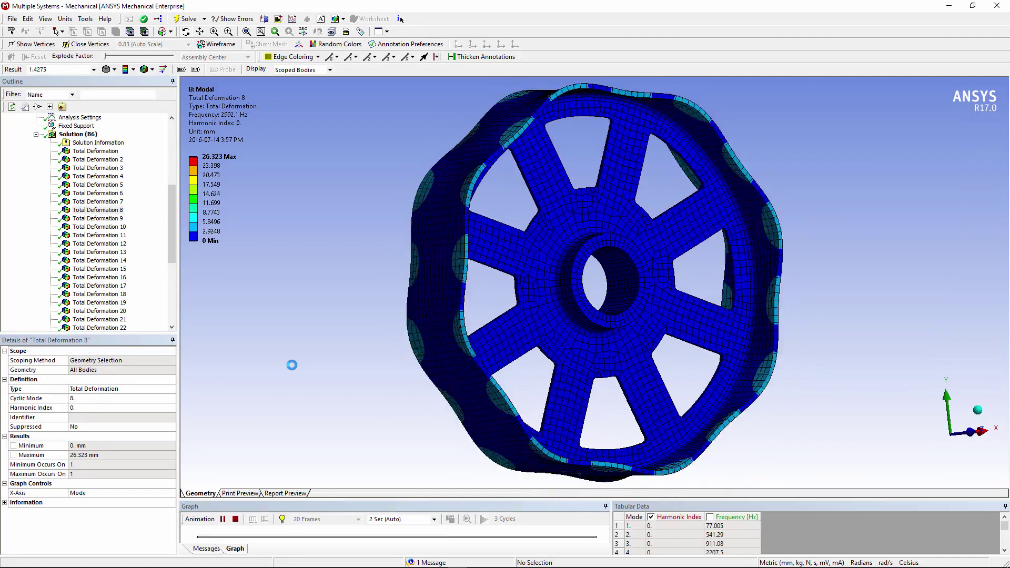
left_click(236, 520)
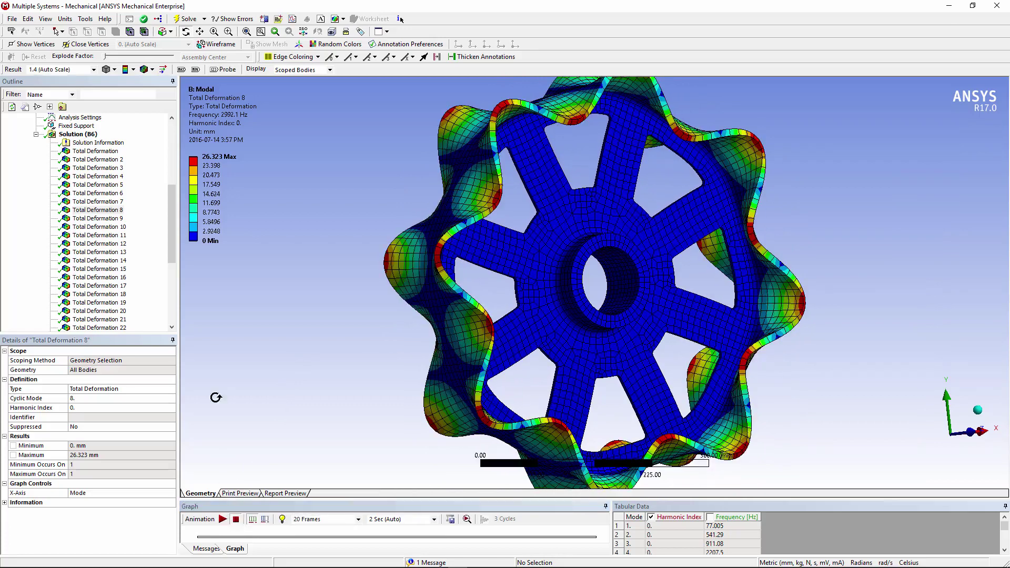
left_click_drag(171, 236, 172, 262)
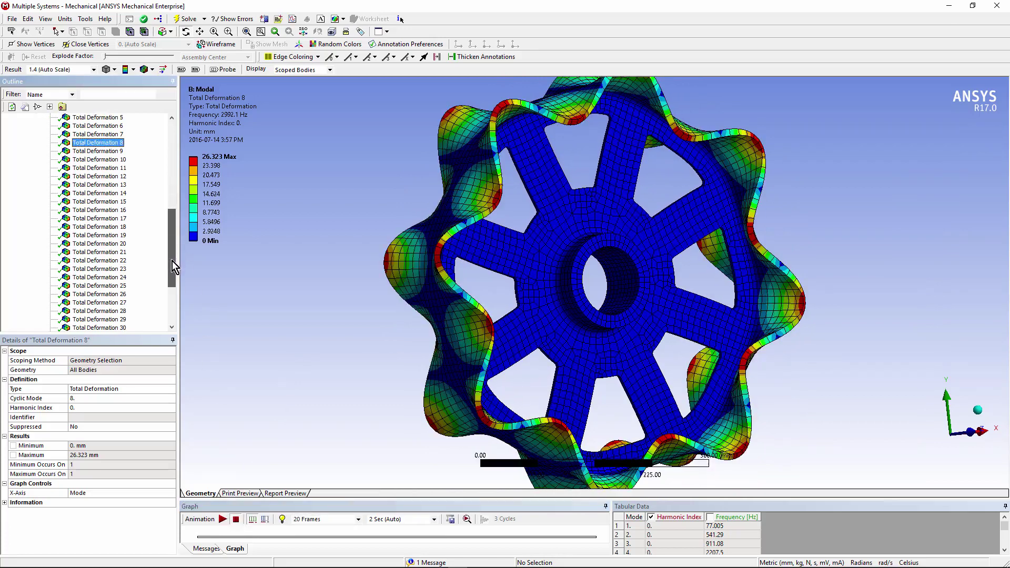
Step: Animate the Total Deformation 9 harmonic index 1 mode shape at 53.292 Hz
left_click(97, 150)
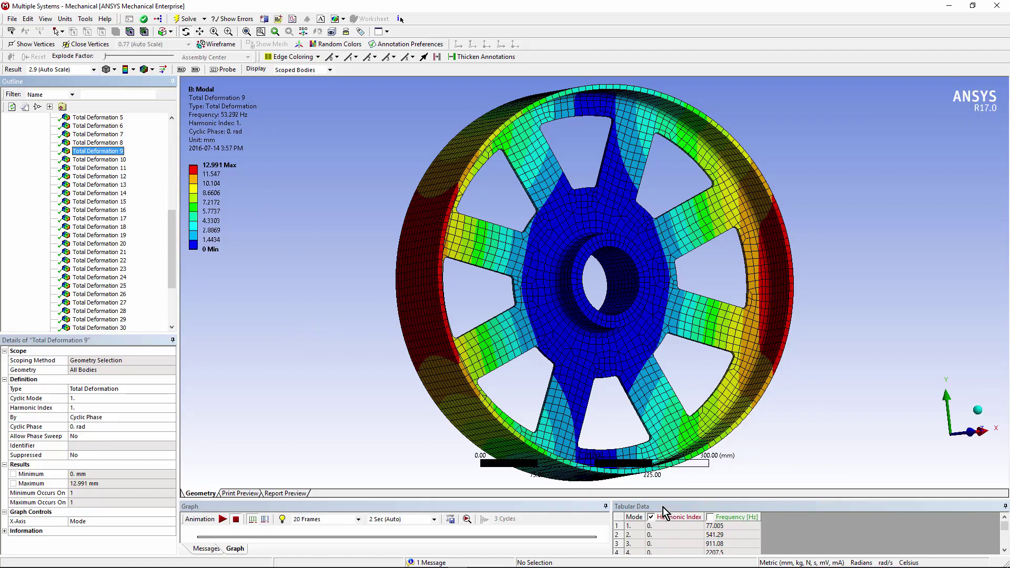
left_click_drag(663, 500, 671, 352)
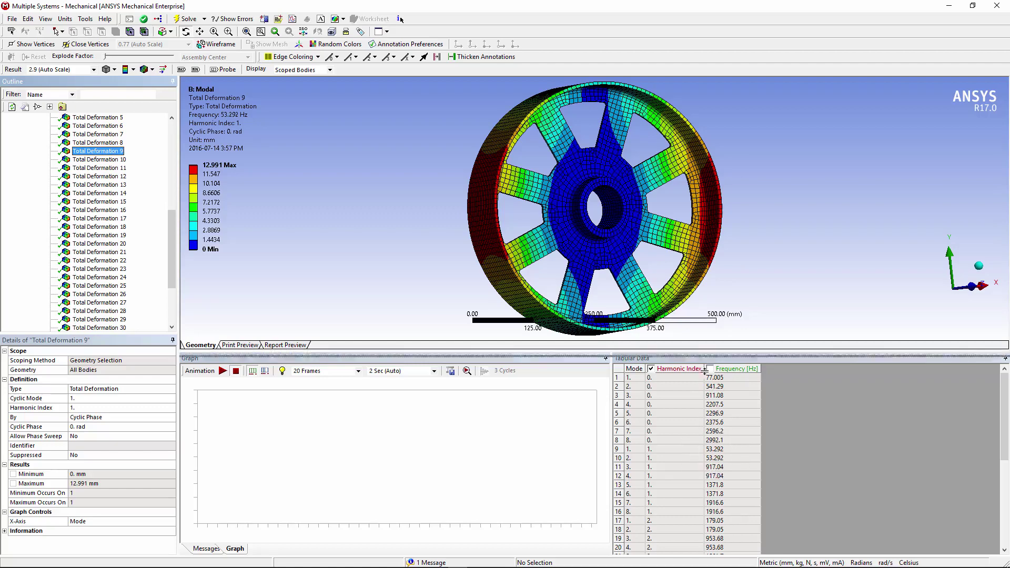
left_click_drag(705, 350, 696, 438)
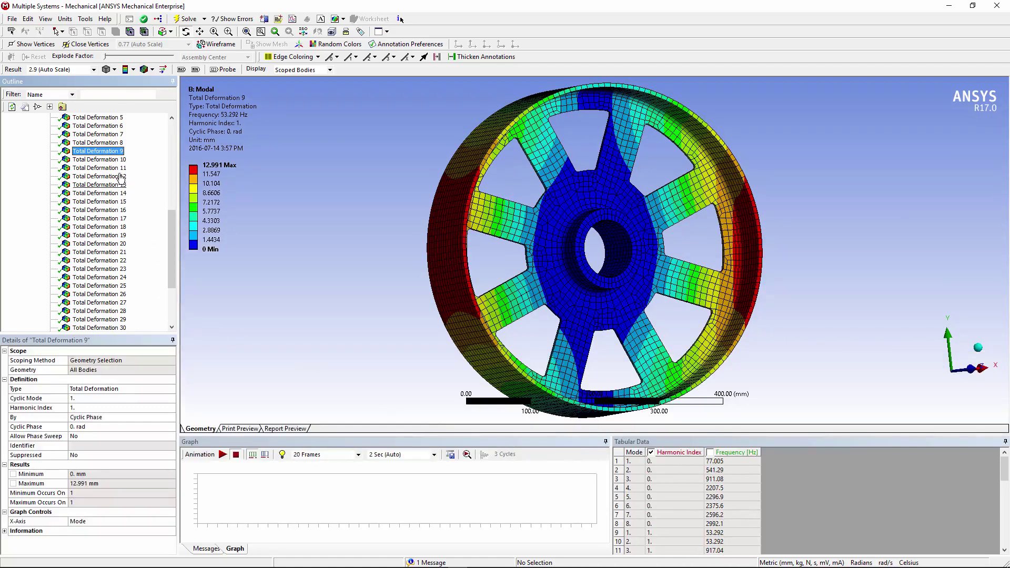
left_click(111, 161)
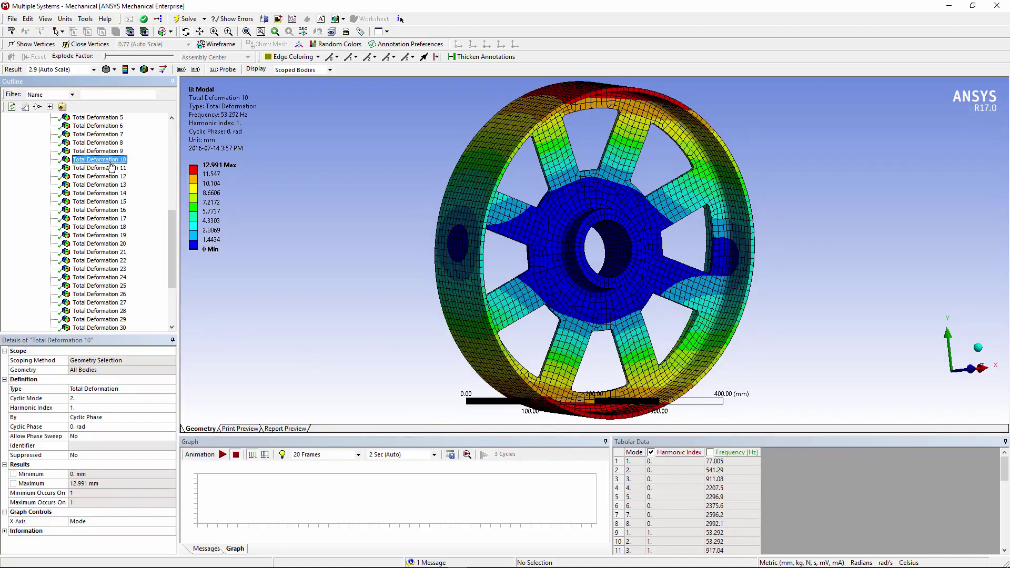
left_click(114, 151)
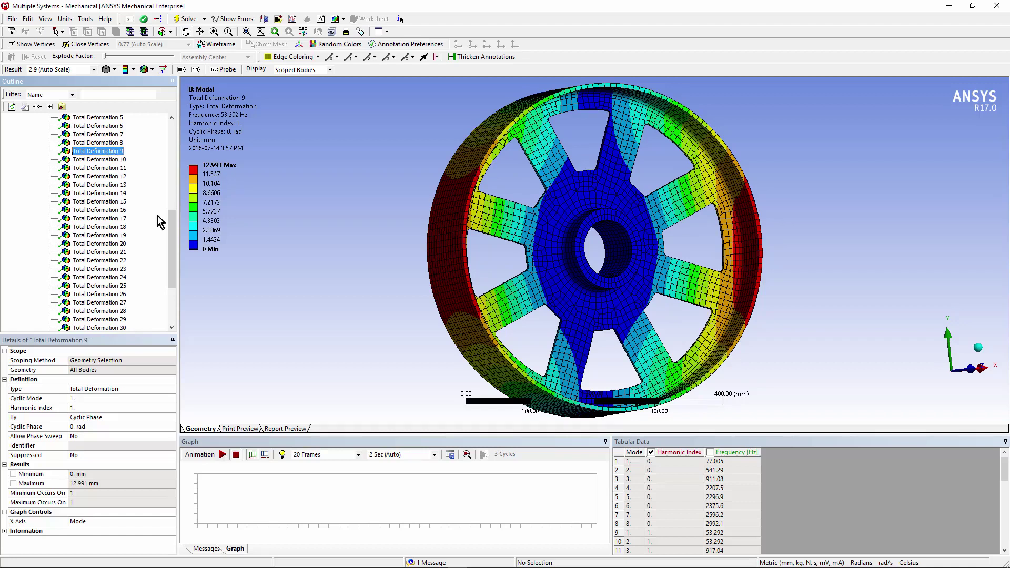
left_click(223, 455)
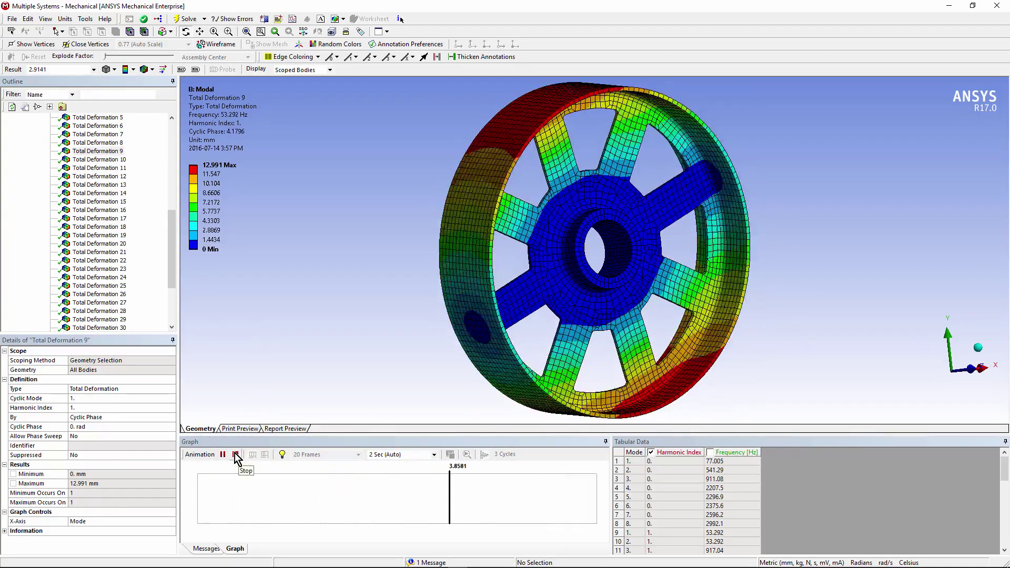
left_click(235, 456)
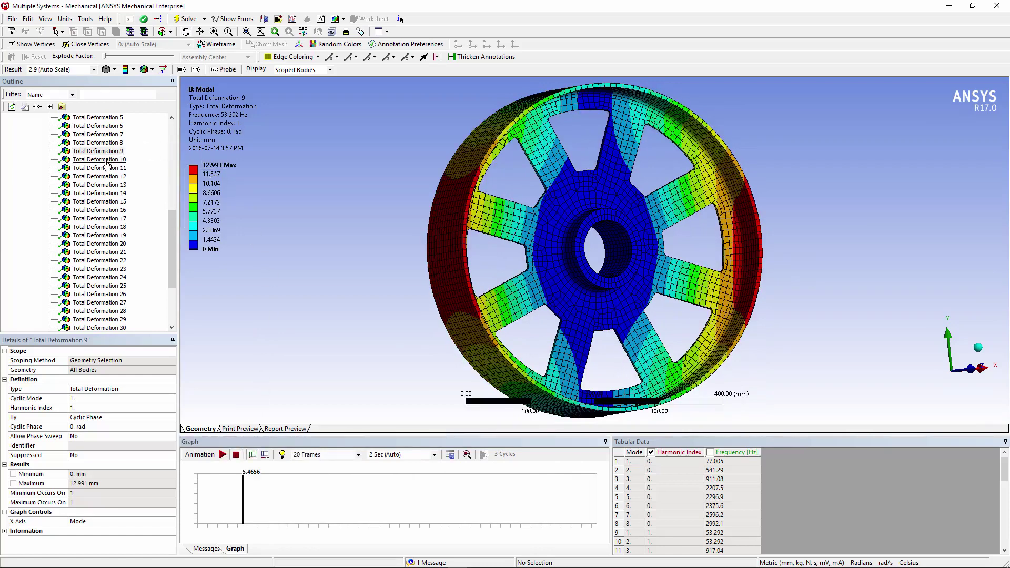
Step: Animate Total Deformation 10, then display Total Deformation 24 at 1776 Hz, peaking at 19.985 mm
left_click(107, 161)
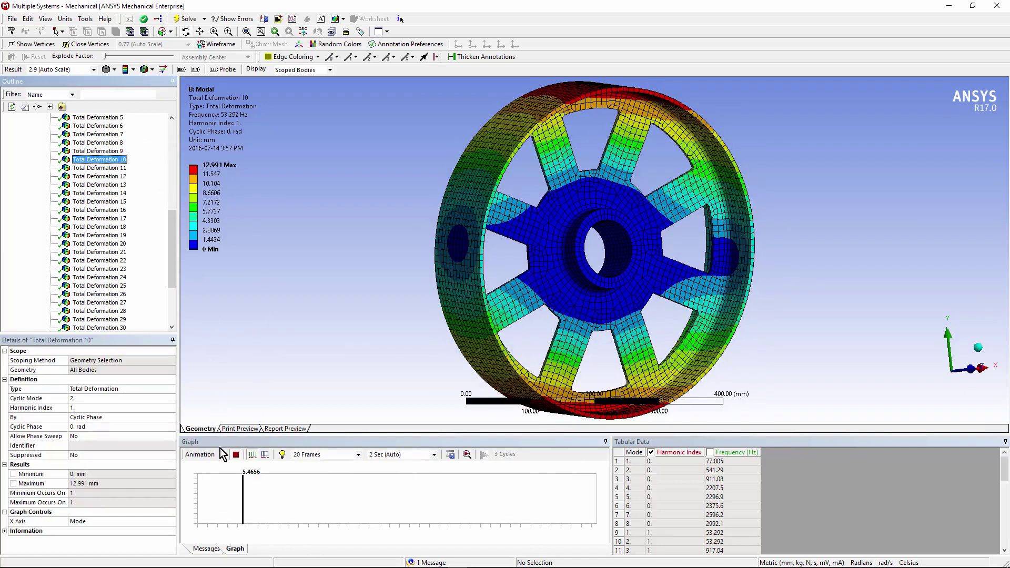
left_click(222, 456)
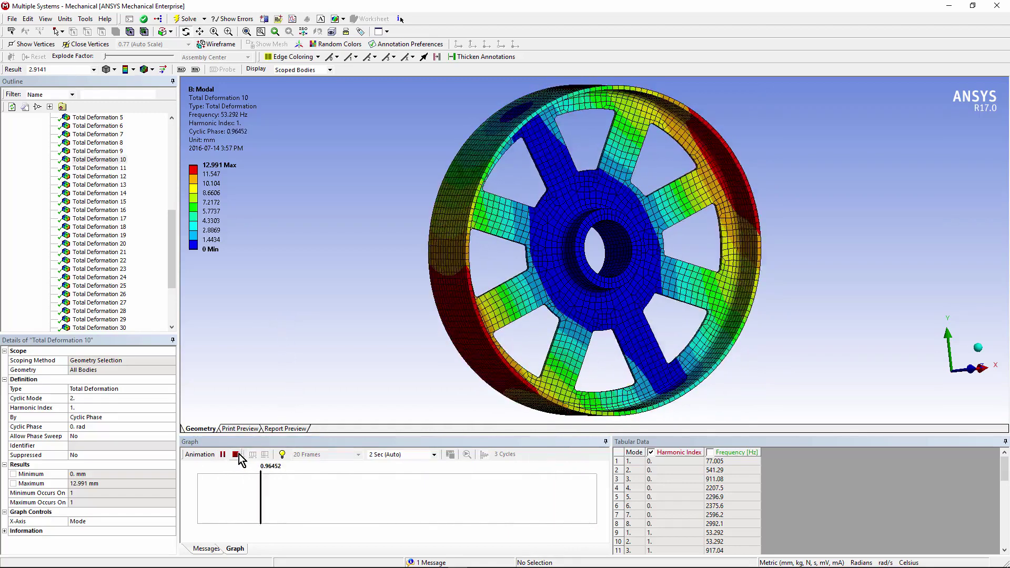
left_click(235, 454)
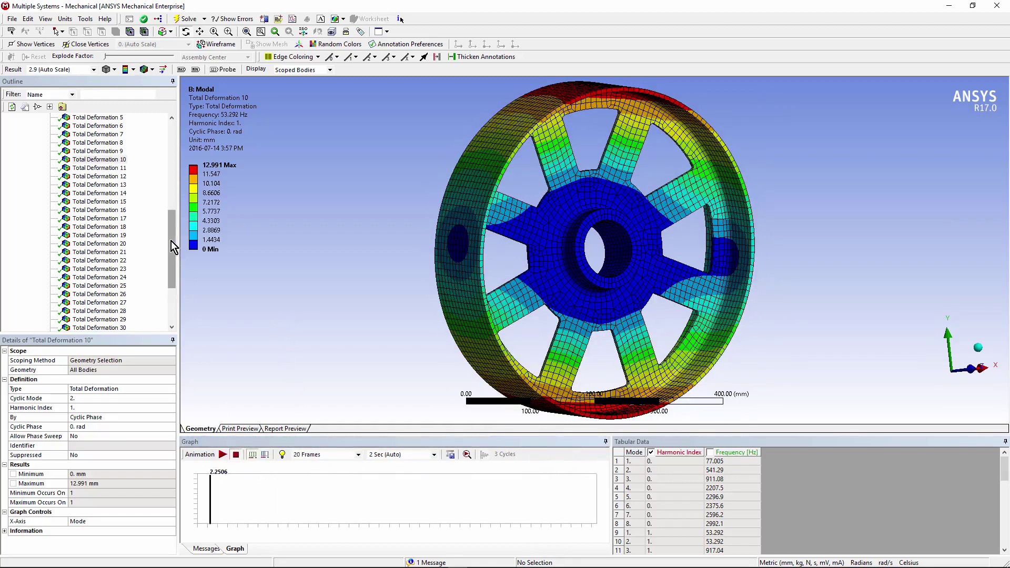
left_click_drag(172, 241, 168, 273)
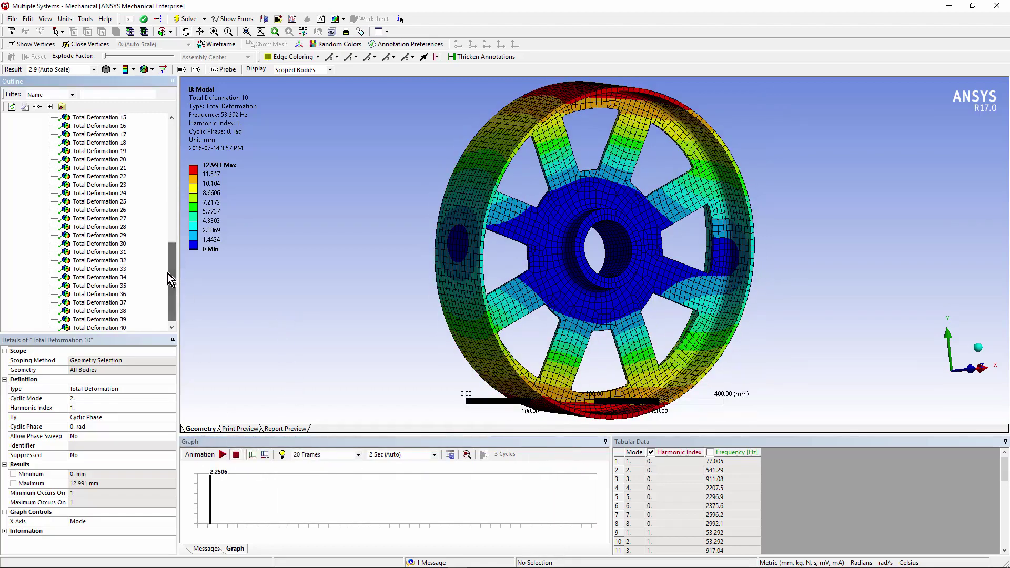
left_click(120, 194)
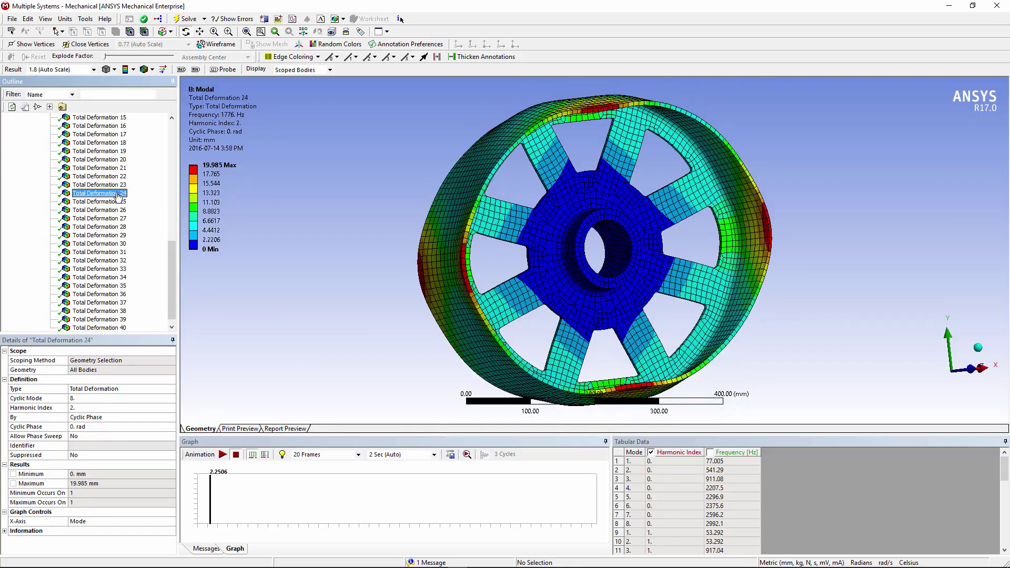
Step: Animate Total Deformation 25, then display and animate Total Deformation 26, peaking at 20.754 mm
left_click(119, 202)
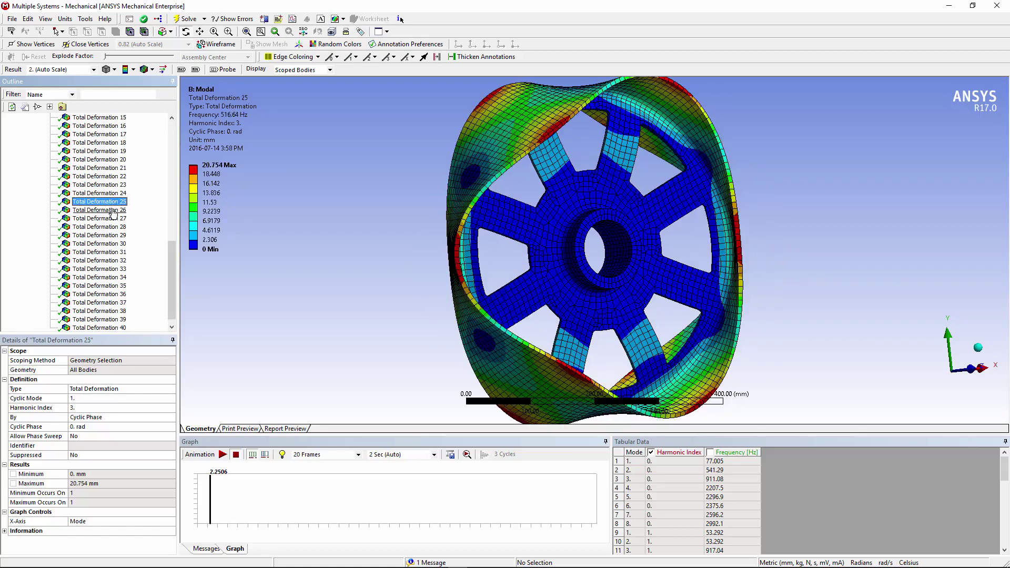
left_click(116, 212)
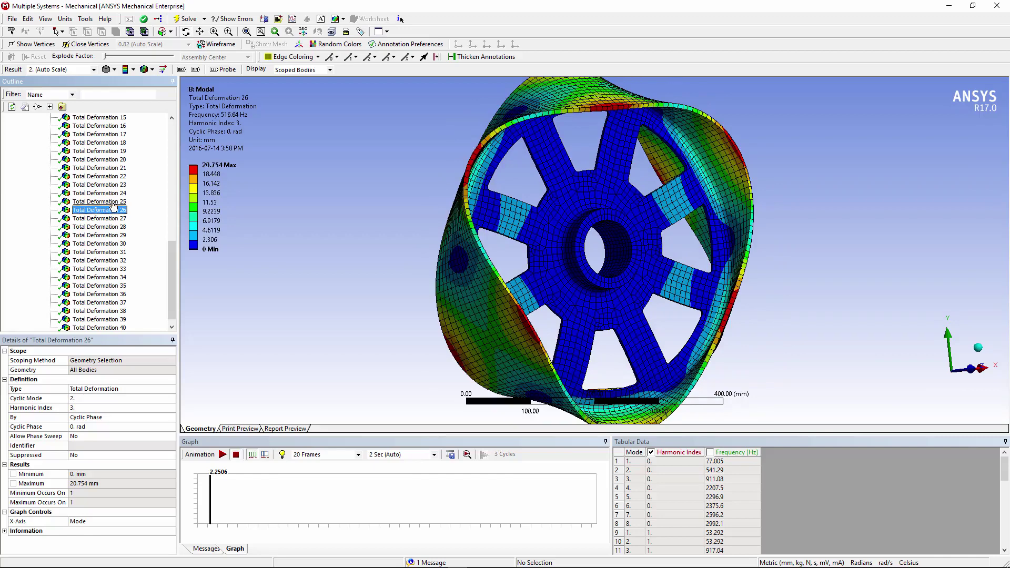
left_click(115, 203)
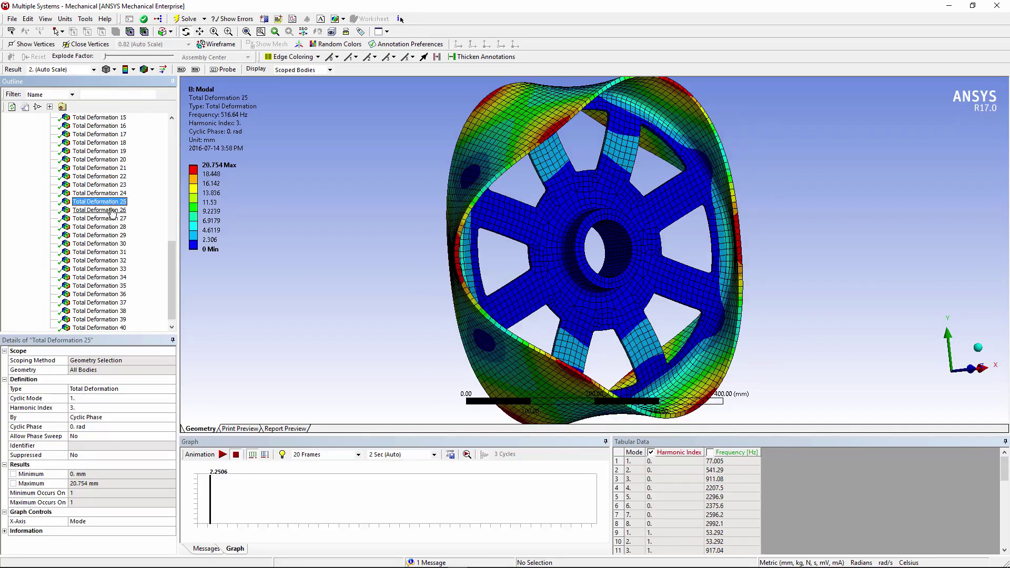
left_click(223, 453)
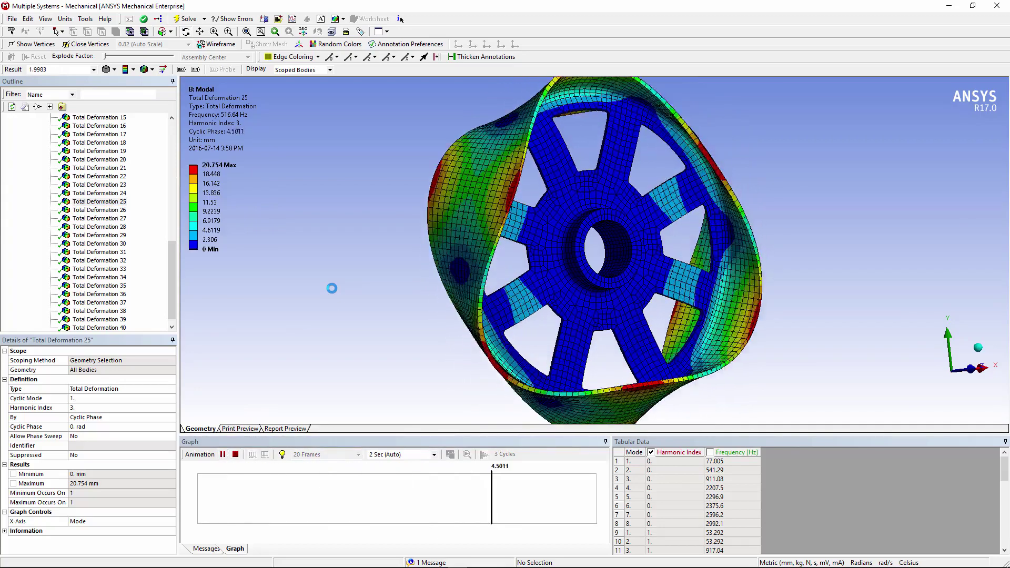
left_click(235, 458)
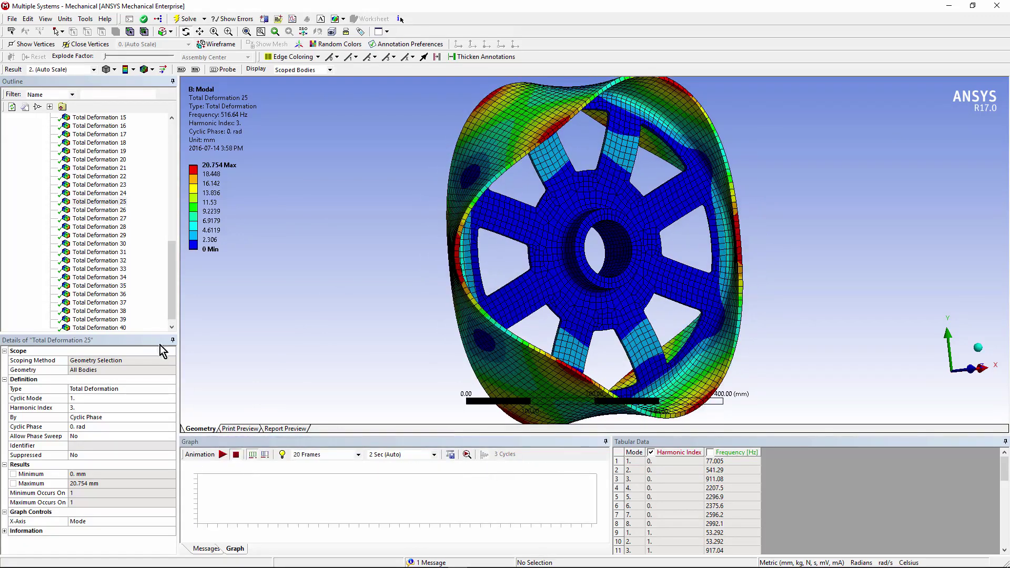
left_click(117, 211)
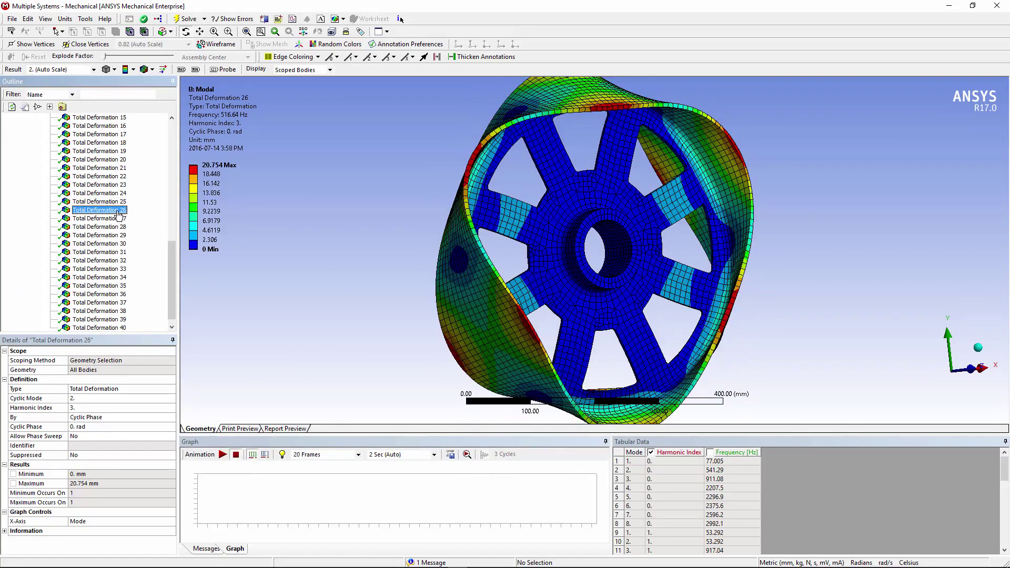
left_click(222, 456)
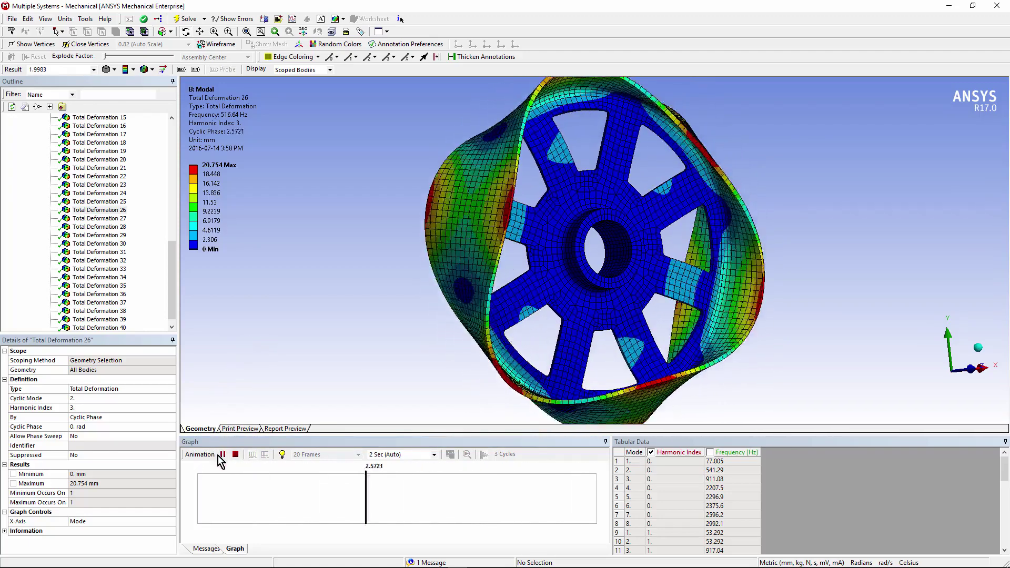
Step: Show Total Deformation 33, scan the full frequency table, and animate its 858.49 Hz mode
left_click(235, 456)
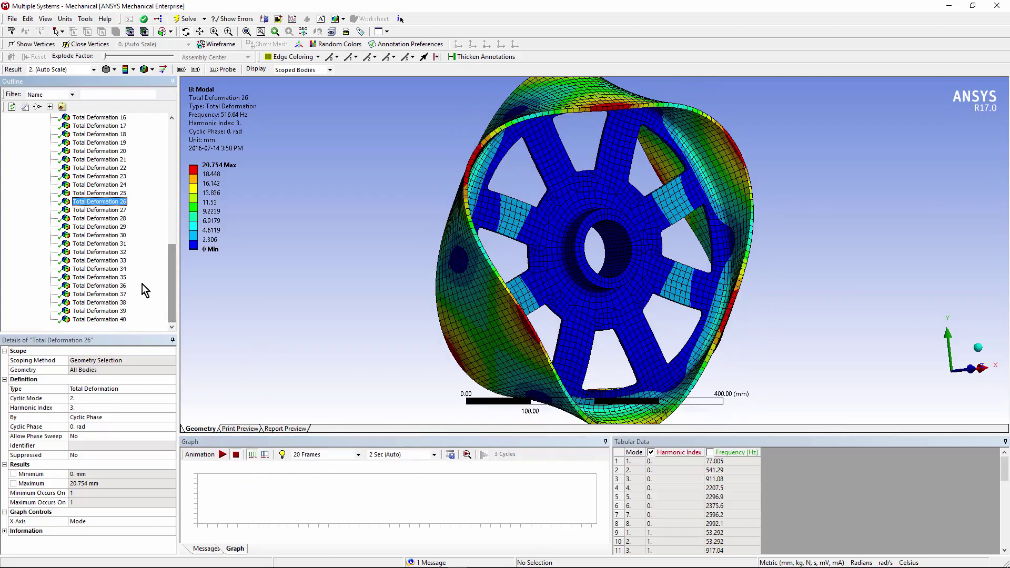
left_click(114, 263)
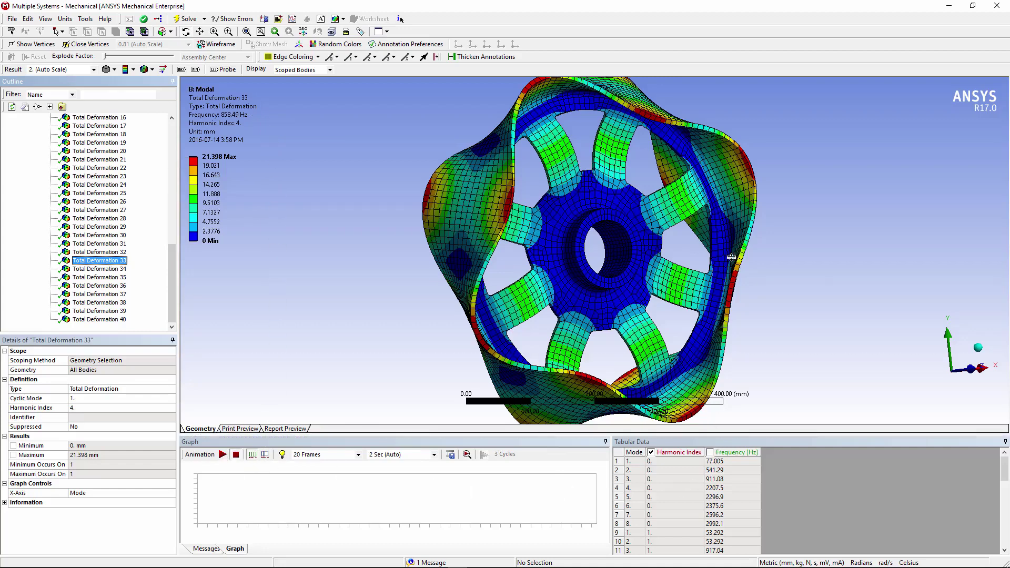
left_click_drag(713, 434, 733, 207)
left_click(1004, 371)
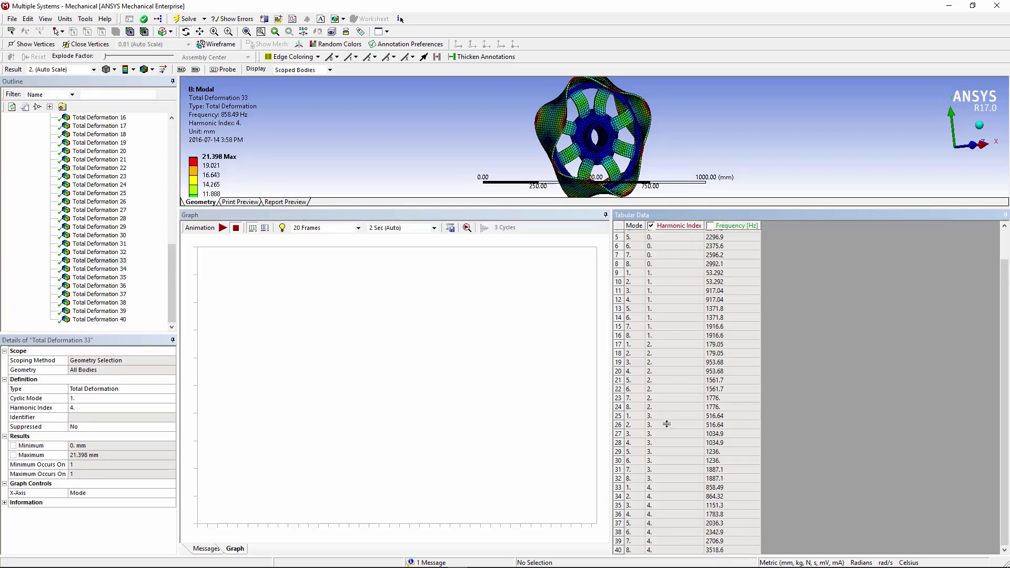
left_click_drag(667, 424, 665, 511)
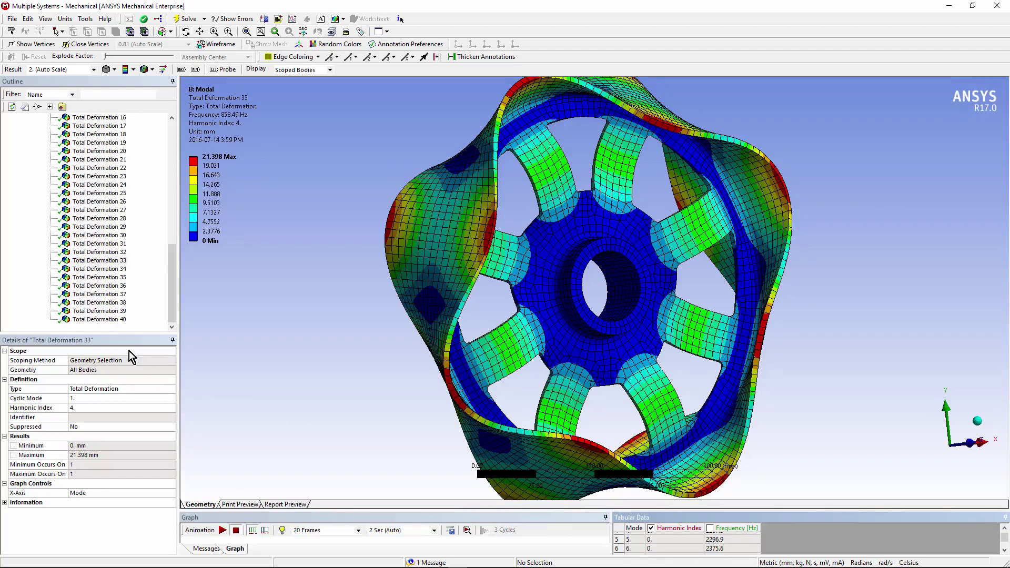
left_click(223, 530)
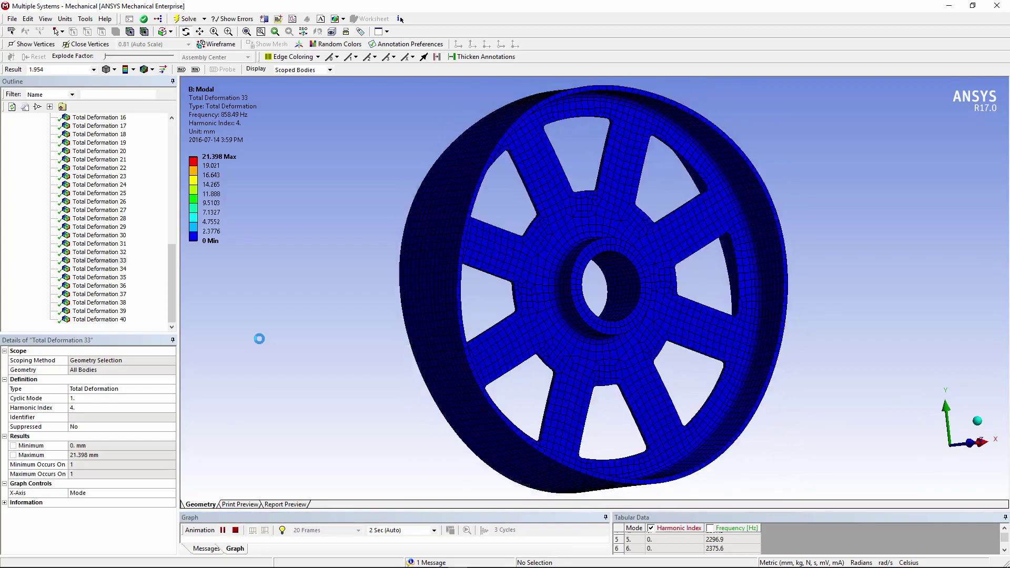
Step: Play and stop the Total Deformation 34 animation, peaking at 22.988 mm
left_click(235, 533)
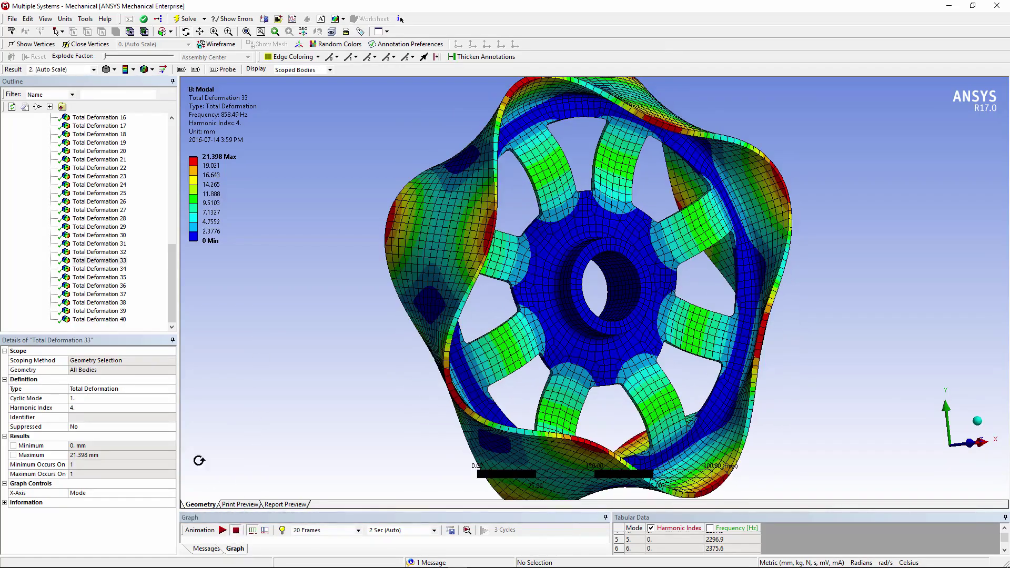
left_click(115, 269)
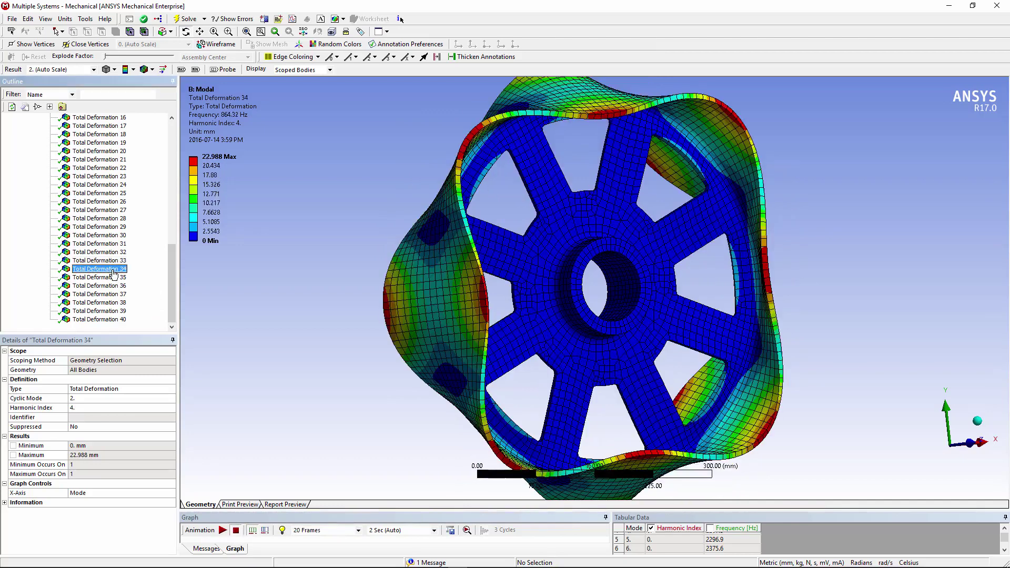
left_click(235, 548)
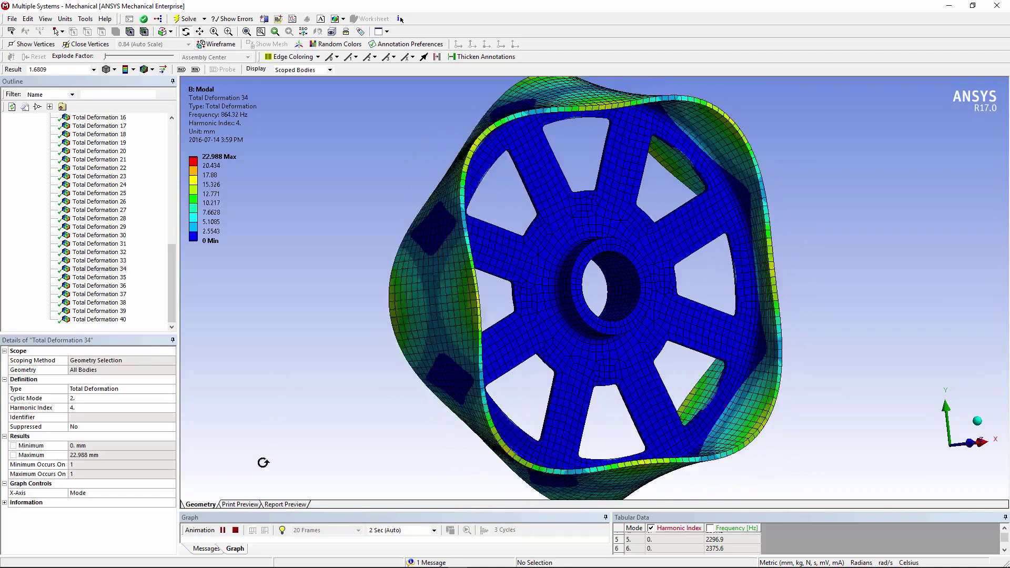
left_click(235, 531)
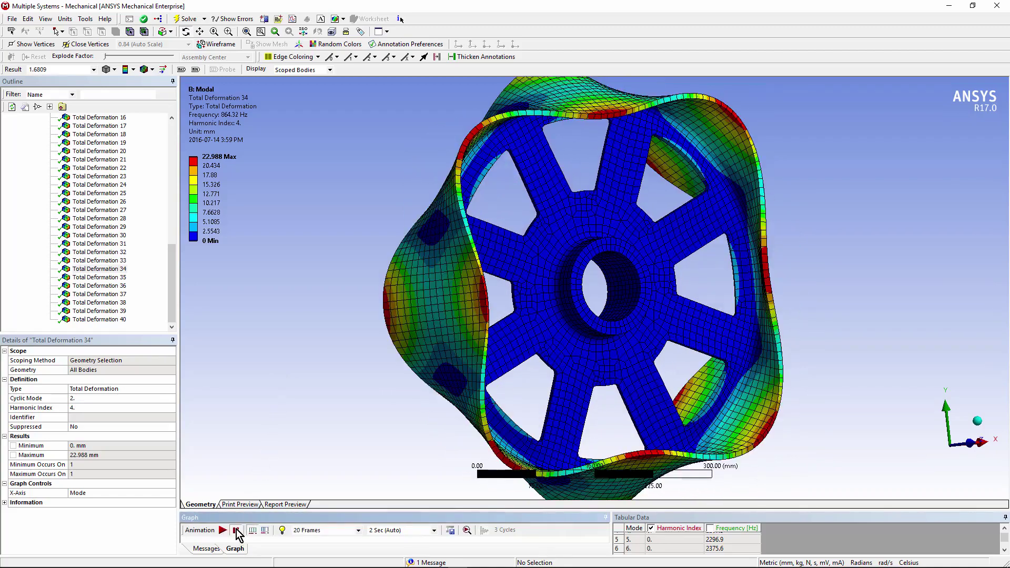